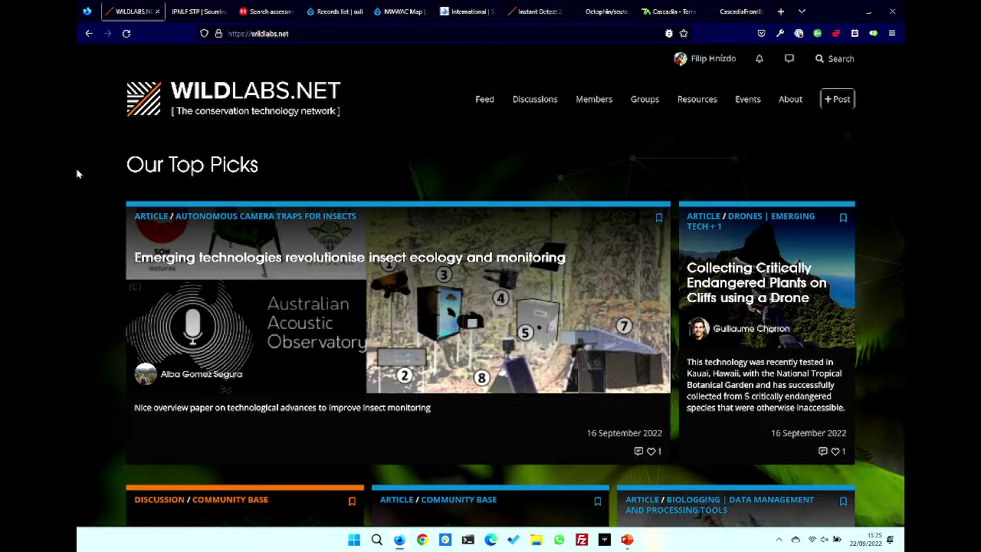
Scroll through the WILDLABS home page sections and show the recent notifications.
{"action": "scroll", "coordinate": [77, 174], "scroll_direction": "down", "scroll_amount": 7}
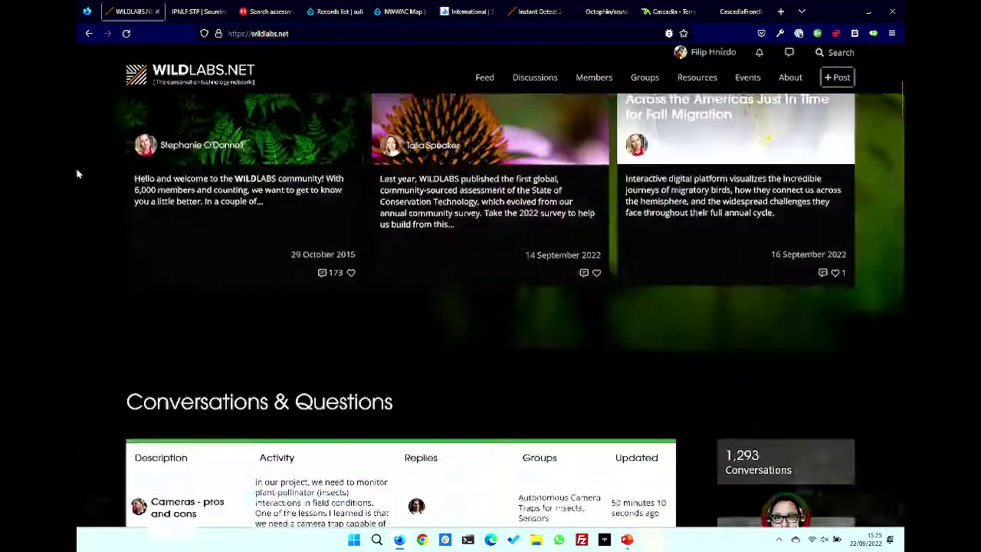
{"action": "scroll", "coordinate": [77, 174], "scroll_direction": "down", "scroll_amount": 3}
{"action": "scroll", "coordinate": [77, 174], "scroll_direction": "up", "scroll_amount": 2}
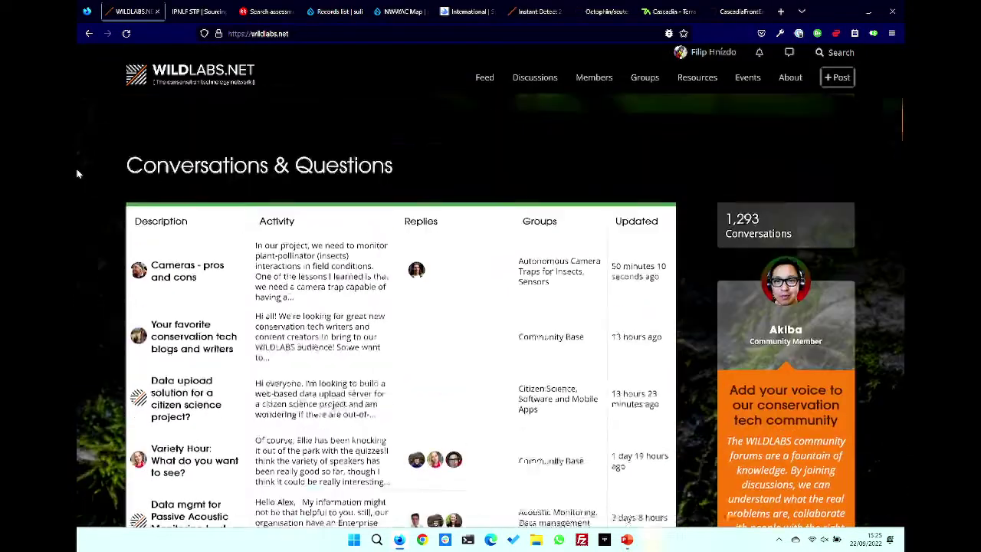
{"action": "scroll", "coordinate": [77, 174], "scroll_direction": "down", "scroll_amount": 14}
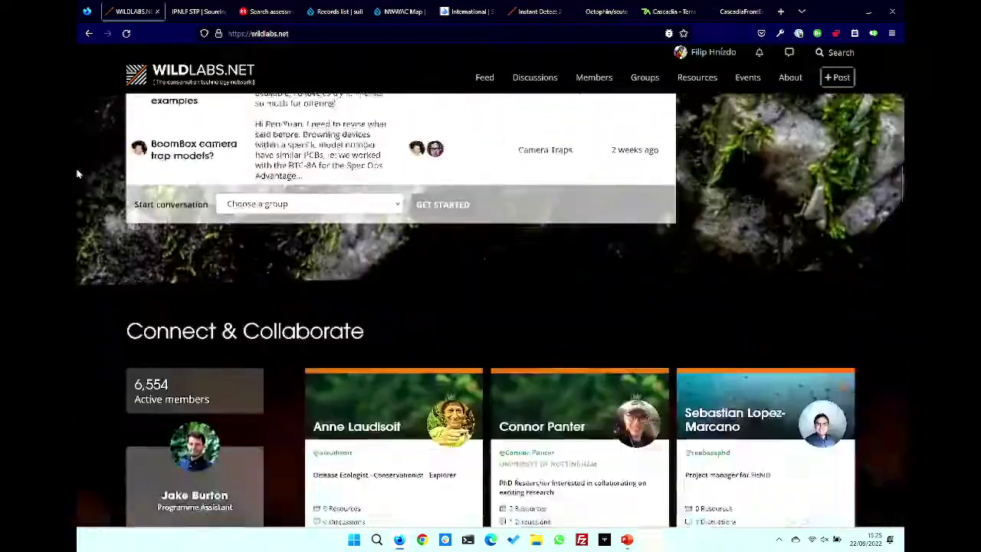
{"action": "scroll", "coordinate": [77, 174], "scroll_direction": "down", "scroll_amount": 4}
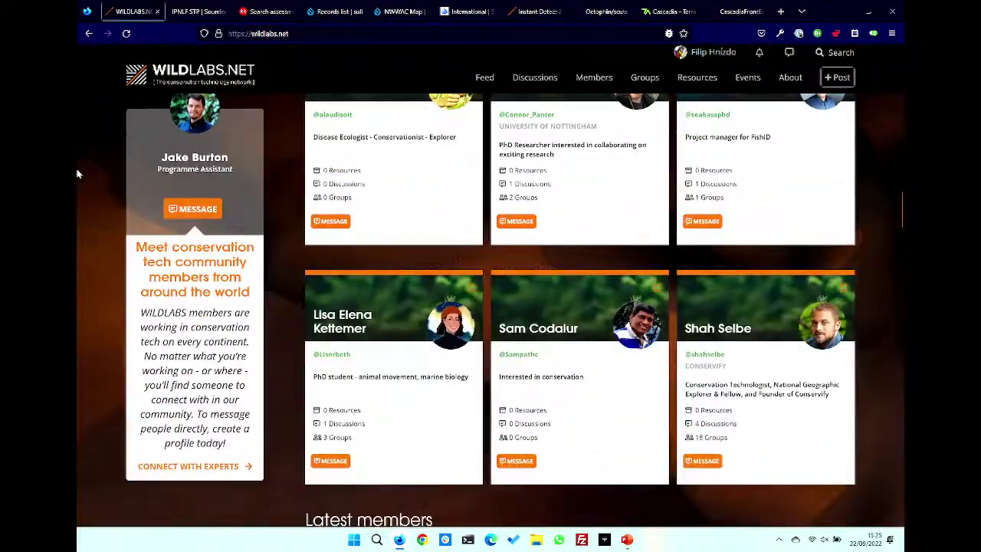
{"action": "scroll", "coordinate": [88, 198], "scroll_direction": "down", "scroll_amount": 5}
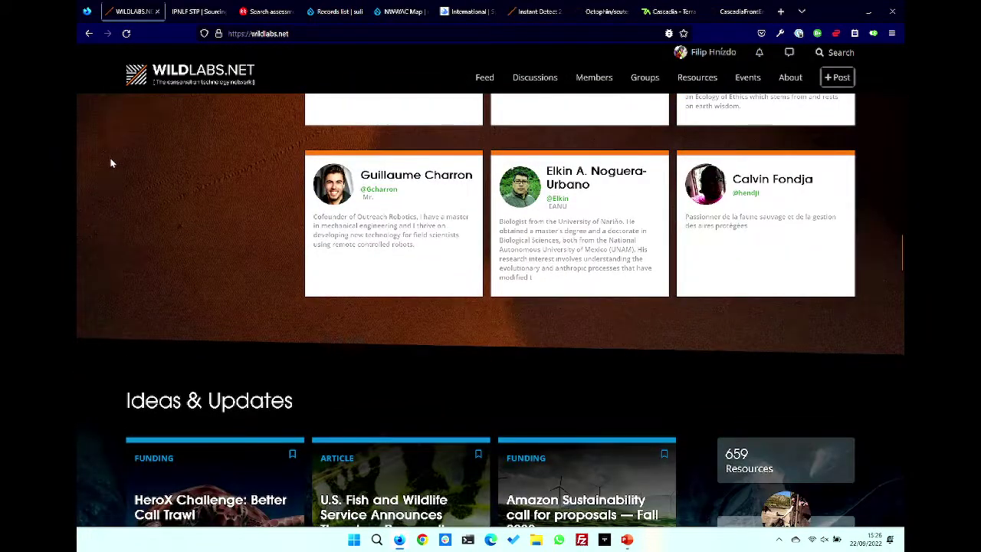
{"action": "scroll", "coordinate": [106, 186], "scroll_direction": "down", "scroll_amount": 5}
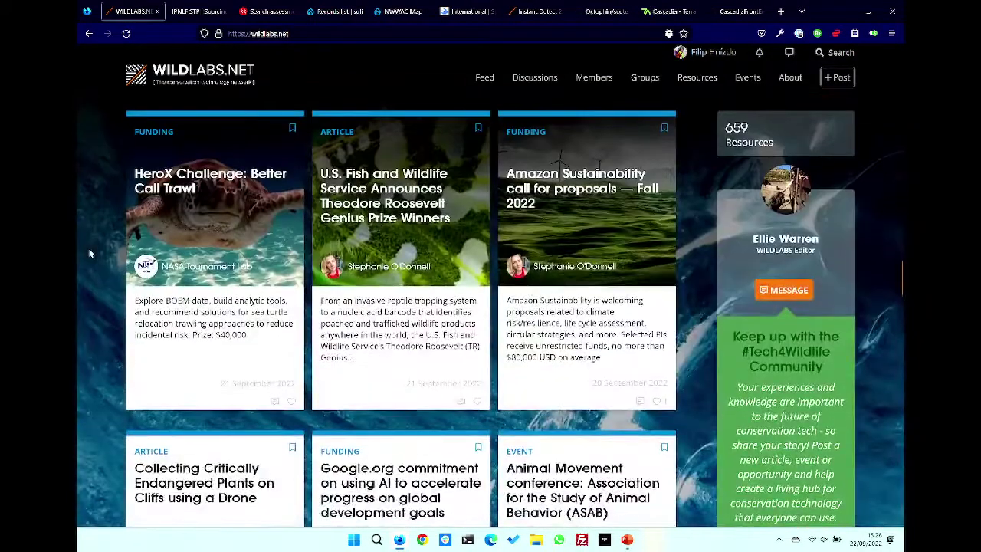
{"action": "scroll", "coordinate": [79, 231], "scroll_direction": "up", "scroll_amount": 10}
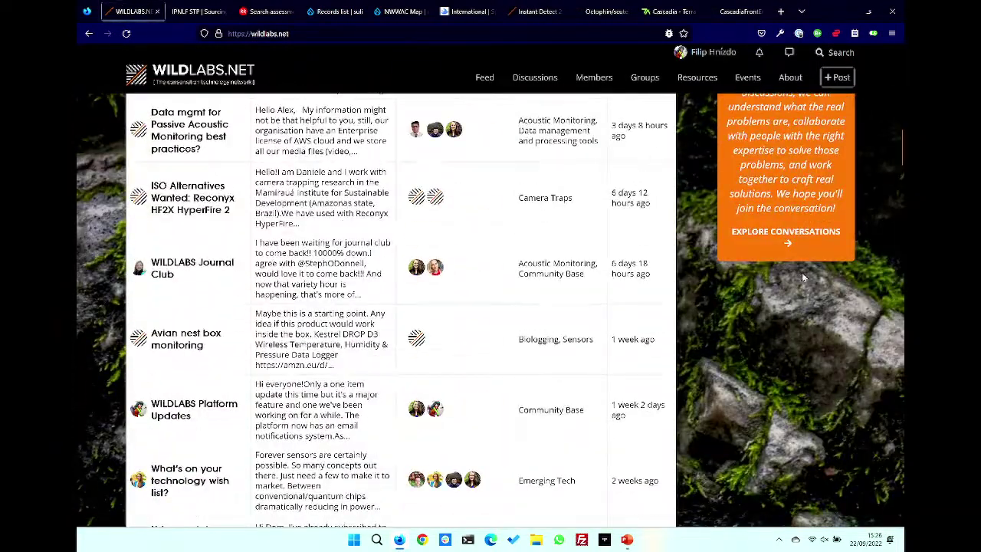
{"action": "left_click", "coordinate": [759, 53]}
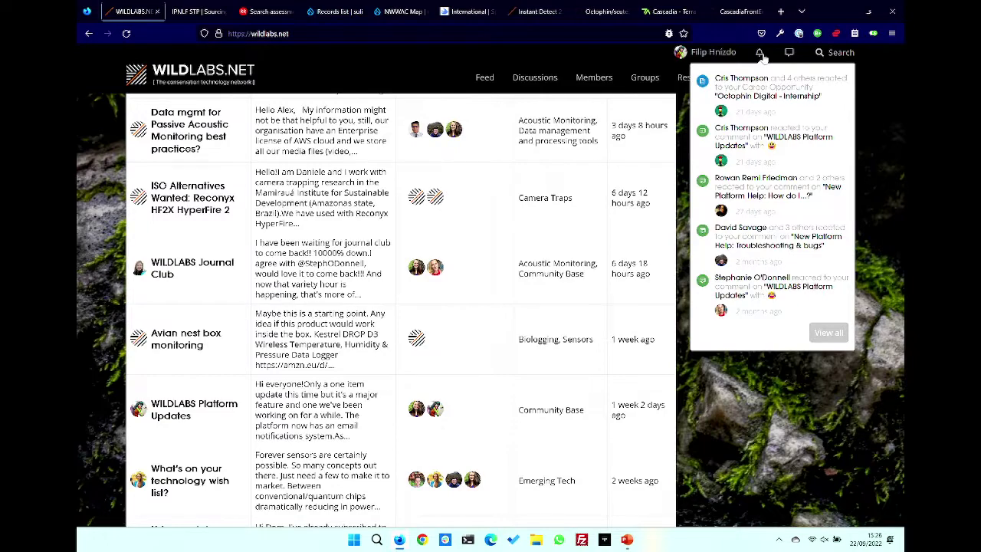
Go to the WILDLABS Discussions list and scroll down through the threads.
{"action": "left_click", "coordinate": [529, 78]}
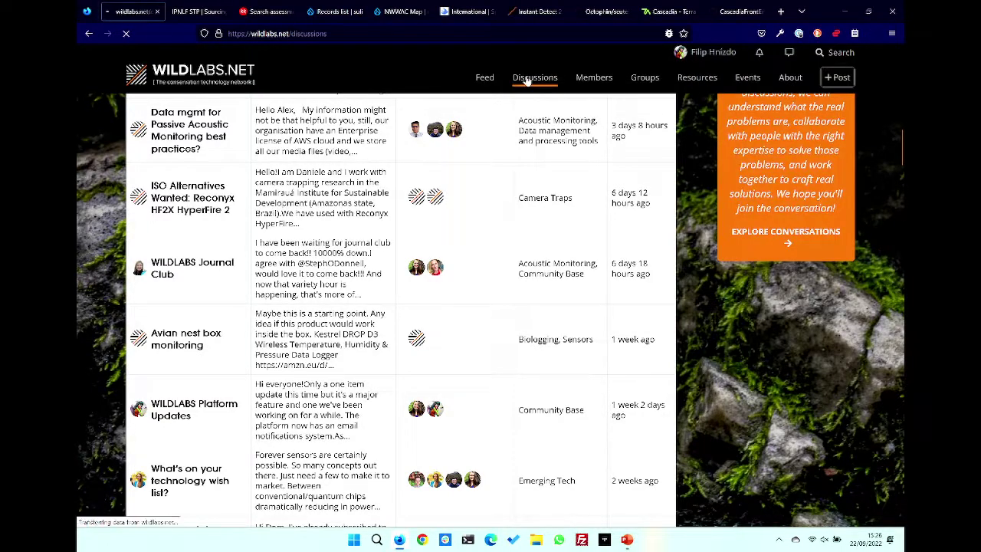
{"action": "scroll", "coordinate": [107, 267], "scroll_direction": "down", "scroll_amount": 2}
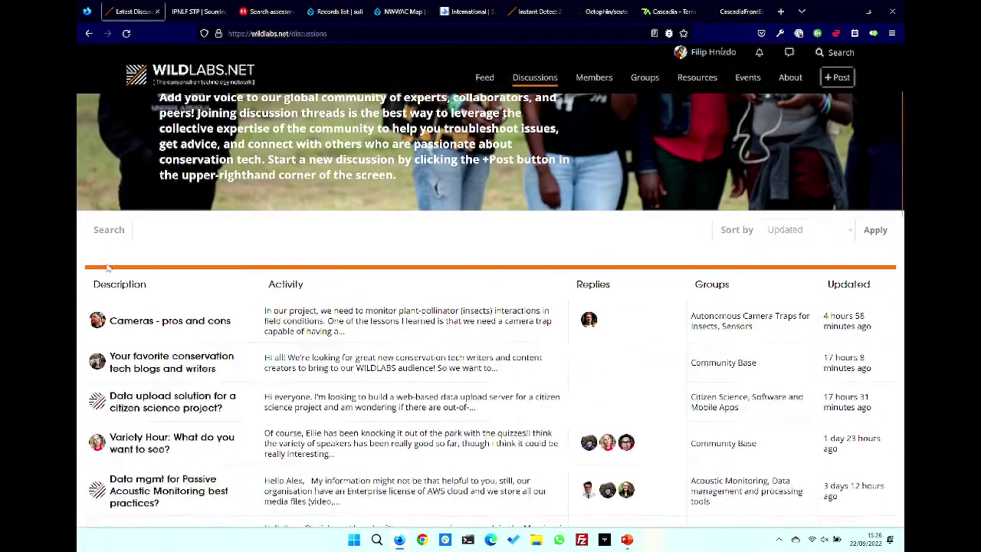
{"action": "scroll", "coordinate": [140, 423], "scroll_direction": "down", "scroll_amount": 1}
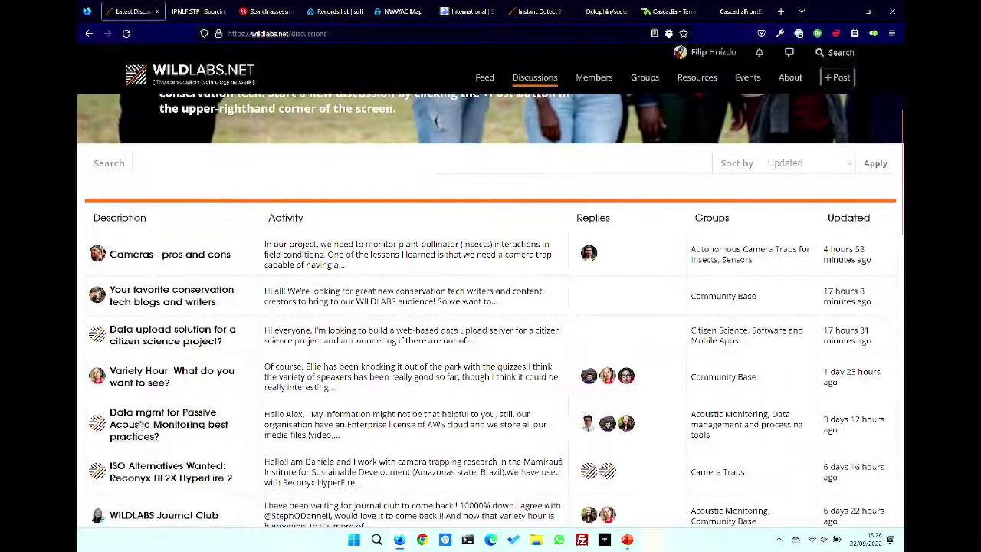
Read the 'Data mgmt for Passive Acoustic Monitoring best practices?' thread, then go back to Discussions.
{"action": "left_click", "coordinate": [138, 424]}
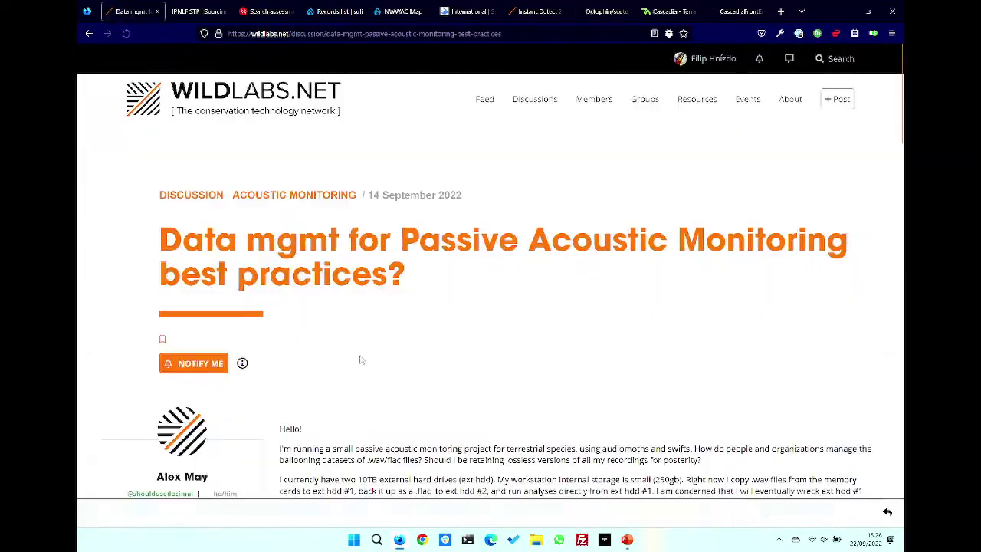
{"action": "scroll", "coordinate": [360, 359], "scroll_direction": "down", "scroll_amount": 3}
{"action": "scroll", "coordinate": [349, 362], "scroll_direction": "up", "scroll_amount": 2}
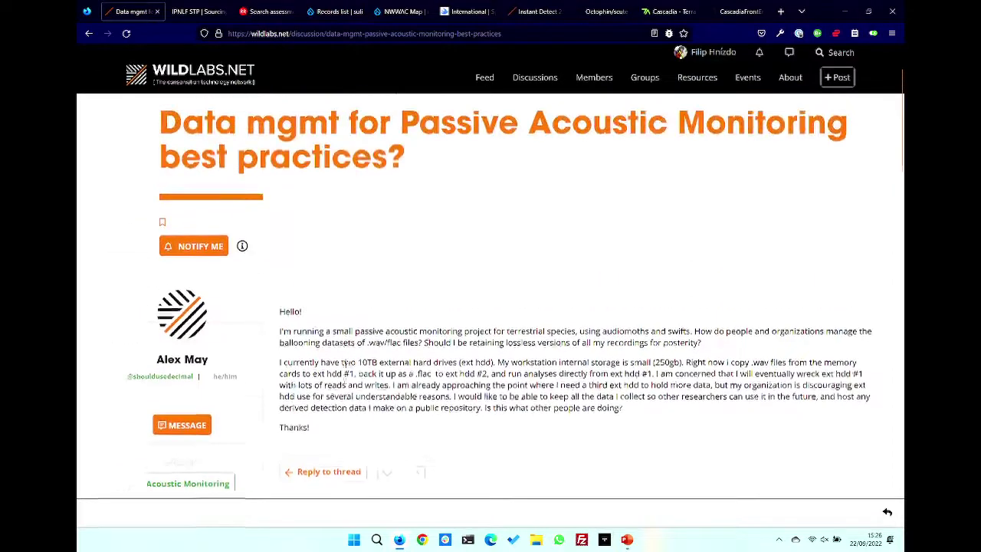
{"action": "scroll", "coordinate": [102, 167], "scroll_direction": "up", "scroll_amount": 1}
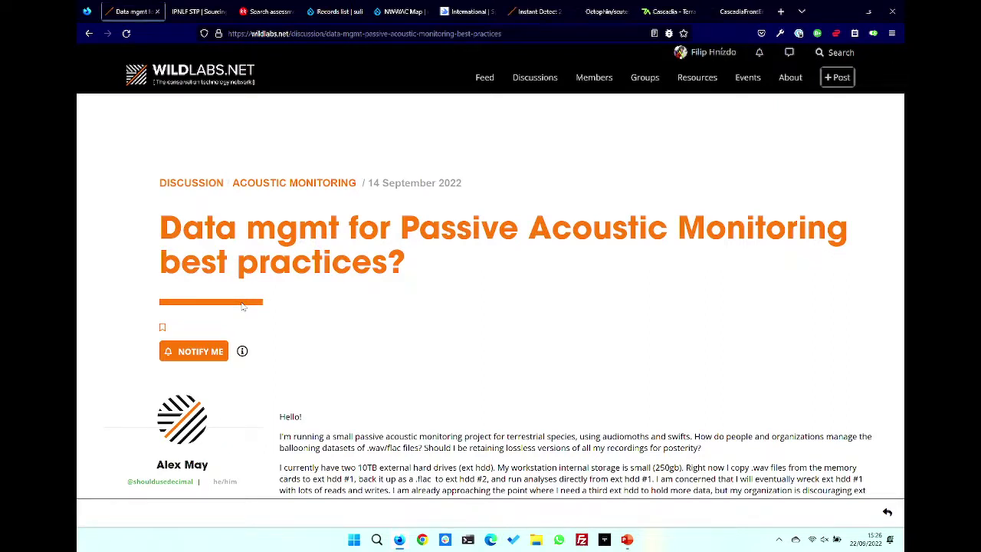
{"action": "left_click", "coordinate": [88, 33]}
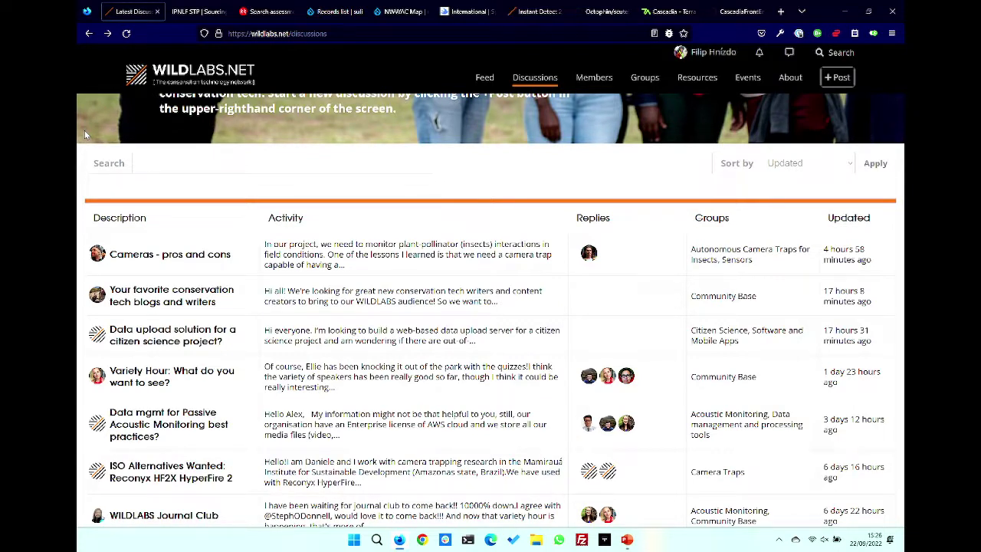
{"action": "scroll", "coordinate": [85, 135], "scroll_direction": "up", "scroll_amount": 3}
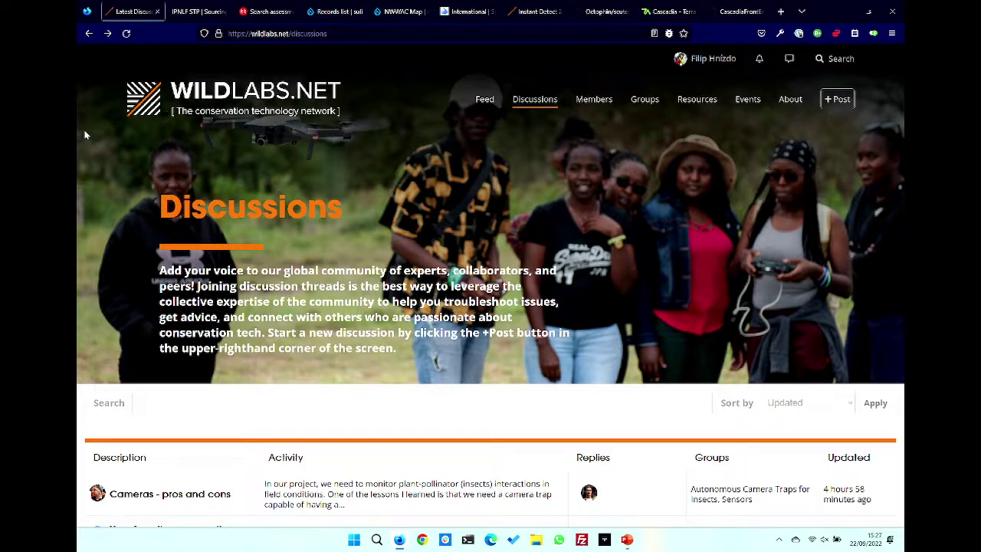
Read the 'Cameras - pros and cons' opening post, dismiss the emoji reaction picker, and return to the top.
{"action": "left_click", "coordinate": [138, 495]}
{"action": "scroll", "coordinate": [308, 365], "scroll_direction": "down", "scroll_amount": 3}
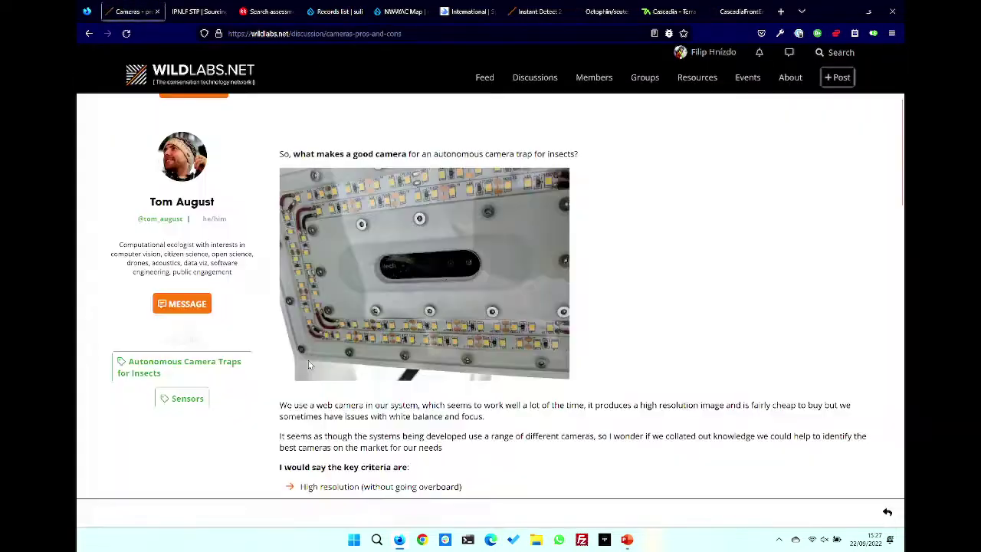
{"action": "scroll", "coordinate": [308, 365], "scroll_direction": "down", "scroll_amount": 4}
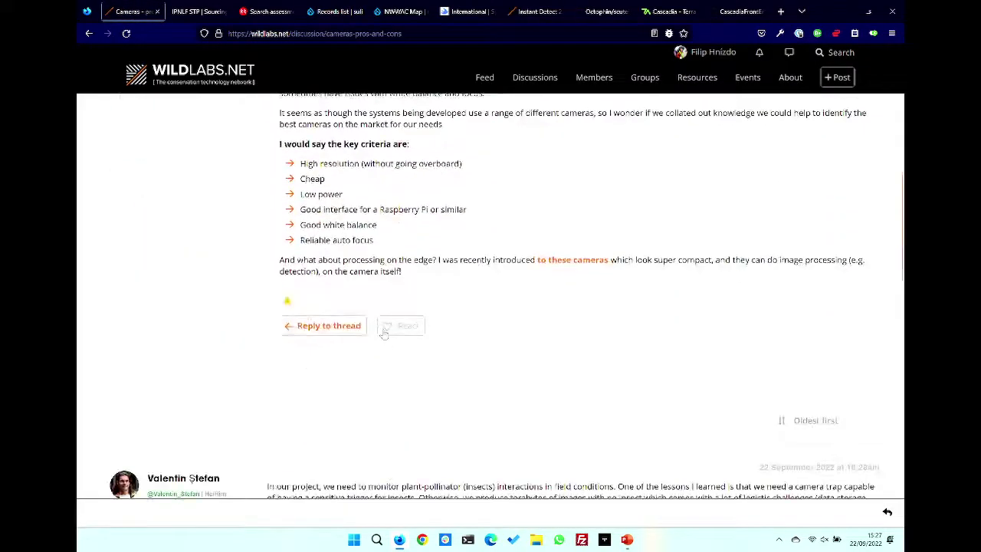
{"action": "left_click", "coordinate": [385, 333]}
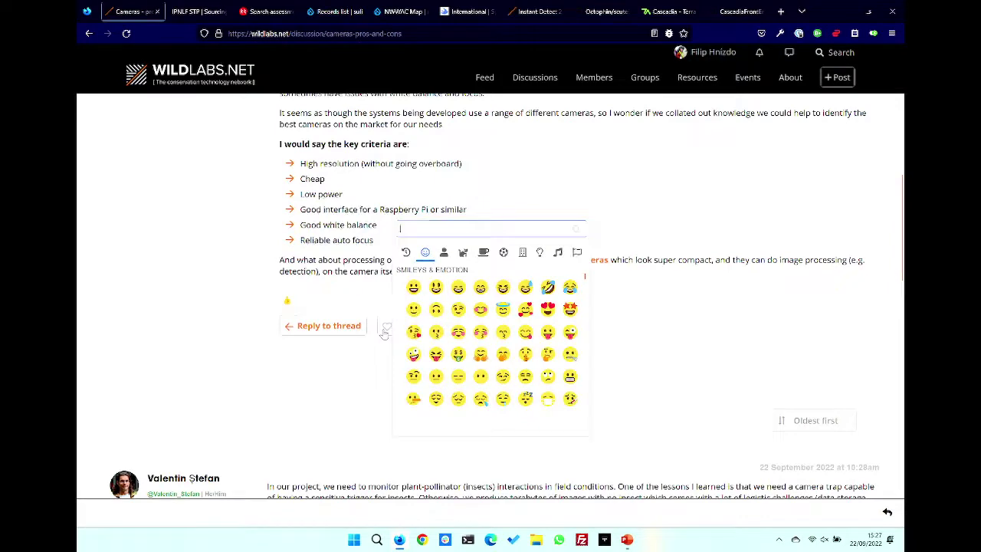
{"action": "left_click", "coordinate": [226, 275]}
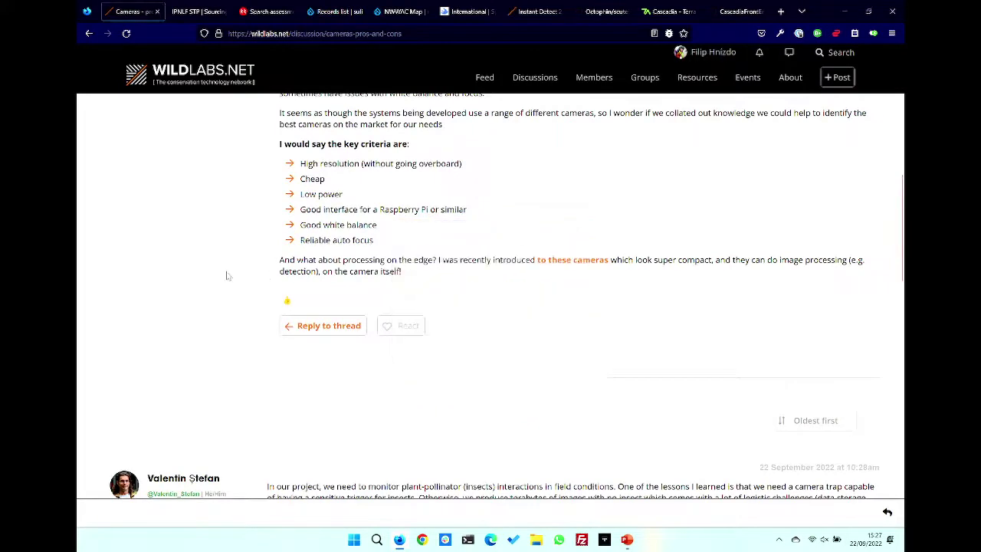
{"action": "scroll", "coordinate": [227, 276], "scroll_direction": "up", "scroll_amount": 1}
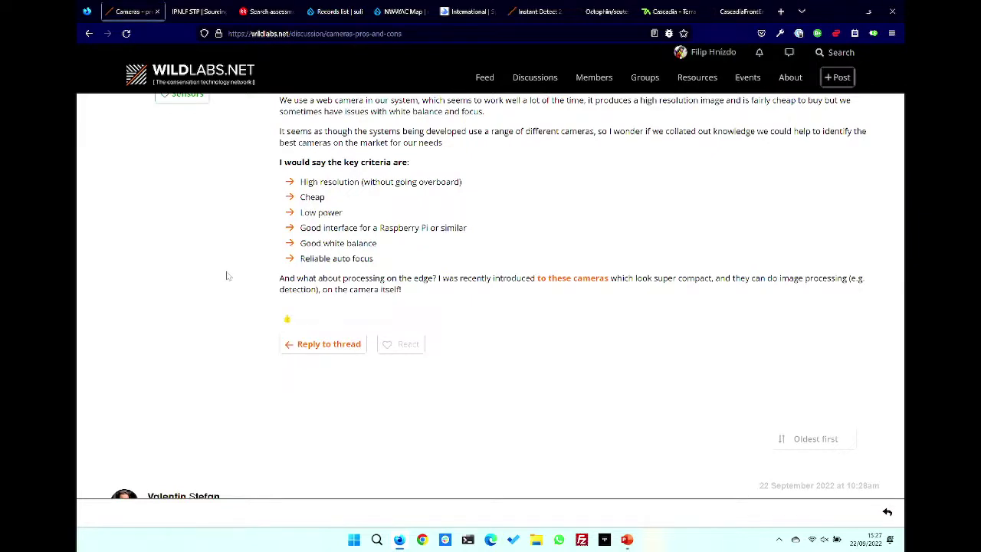
{"action": "key", "text": "Home"}
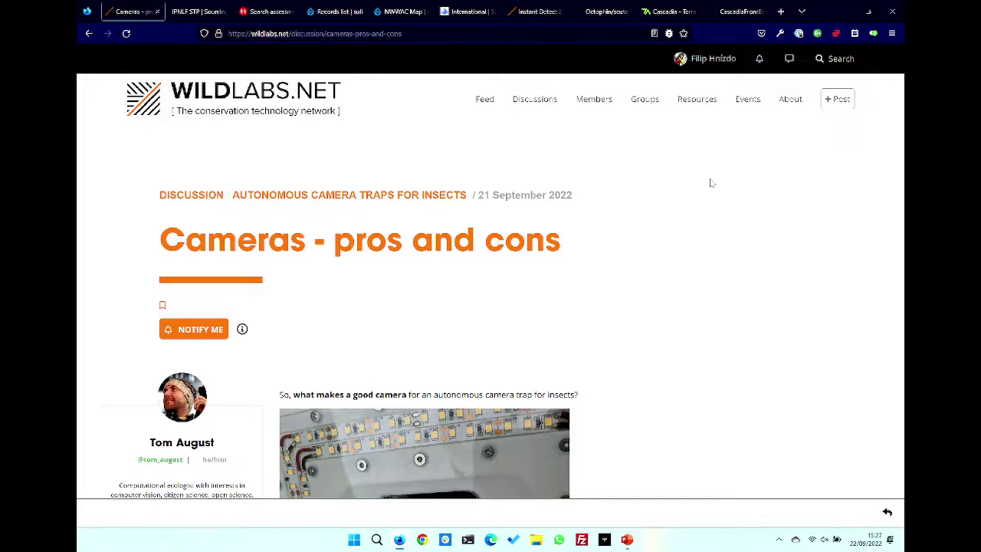
Check notifications and private messages, then return to the WILDLABS home page.
{"action": "left_click", "coordinate": [759, 59]}
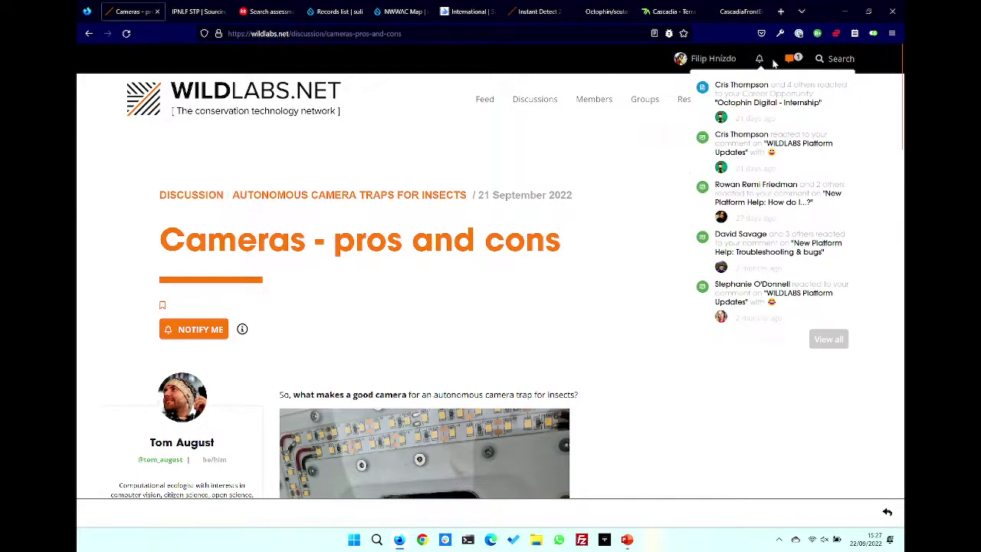
{"action": "left_click", "coordinate": [789, 64]}
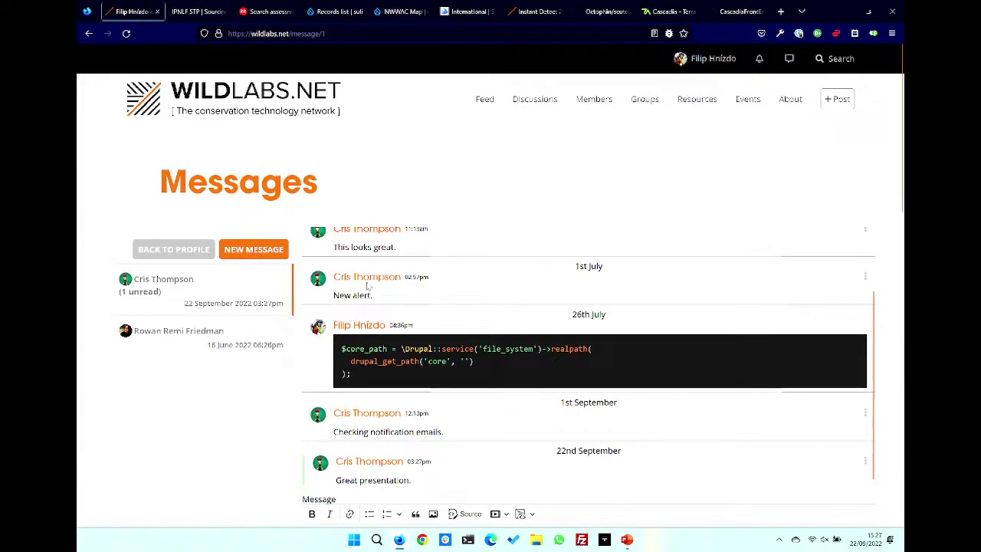
{"action": "left_click", "coordinate": [89, 33]}
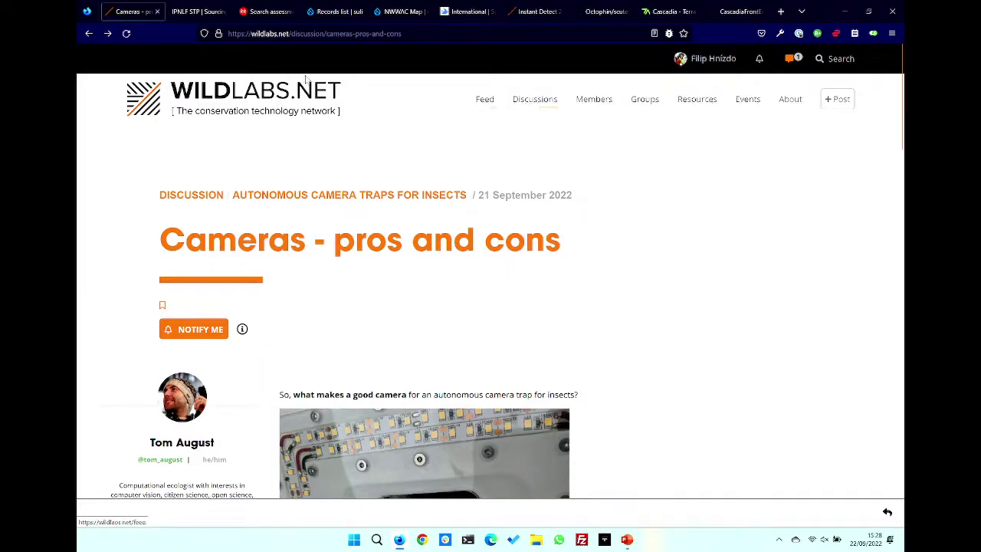
{"action": "left_click", "coordinate": [233, 90]}
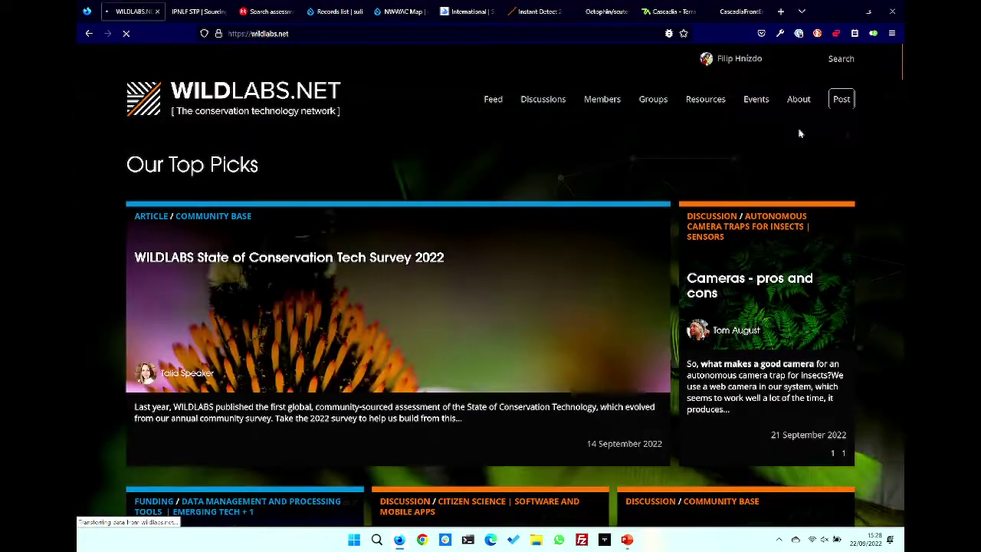
Create a new Article post for the Acoustic Monitoring group.
{"action": "left_click", "coordinate": [837, 100]}
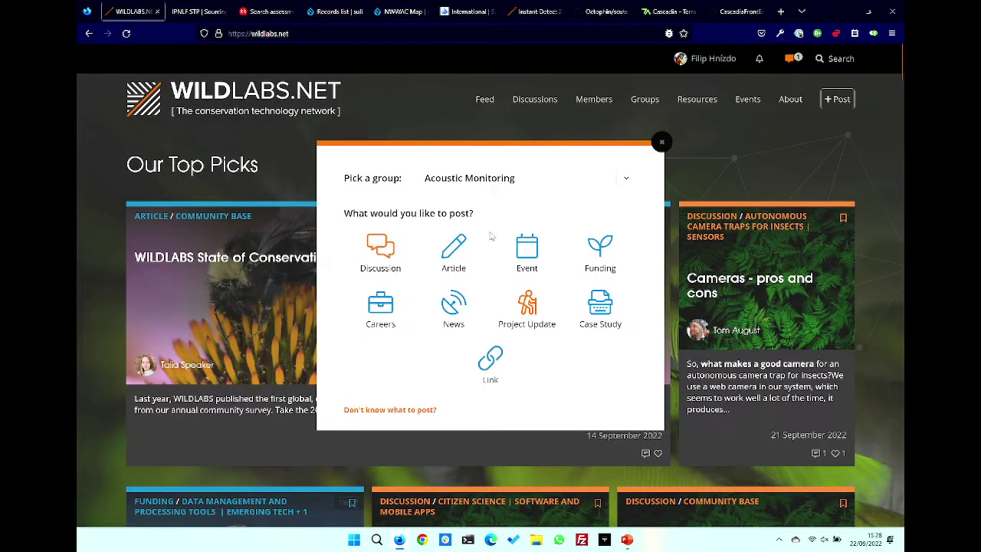
{"action": "left_click", "coordinate": [454, 251]}
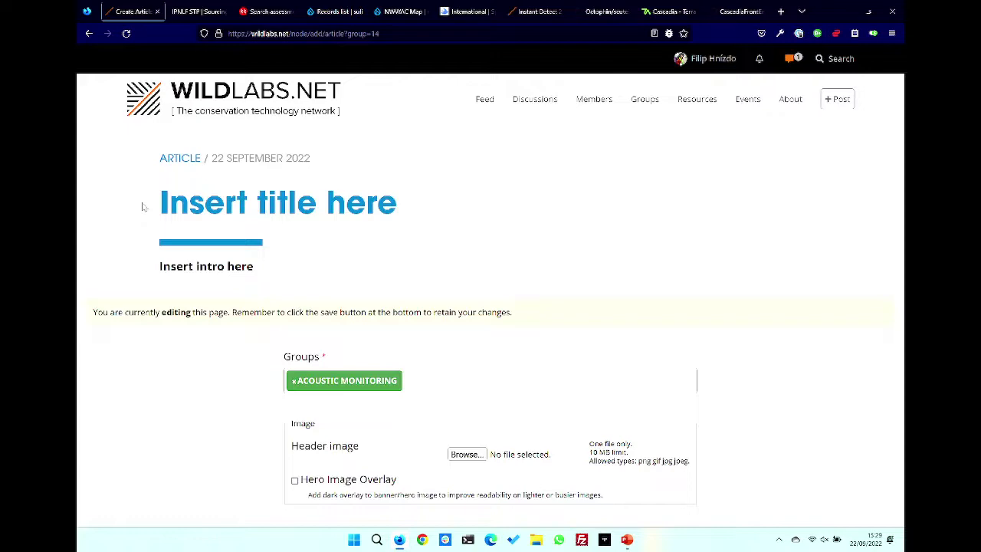
{"action": "scroll", "coordinate": [142, 207], "scroll_direction": "down", "scroll_amount": 5}
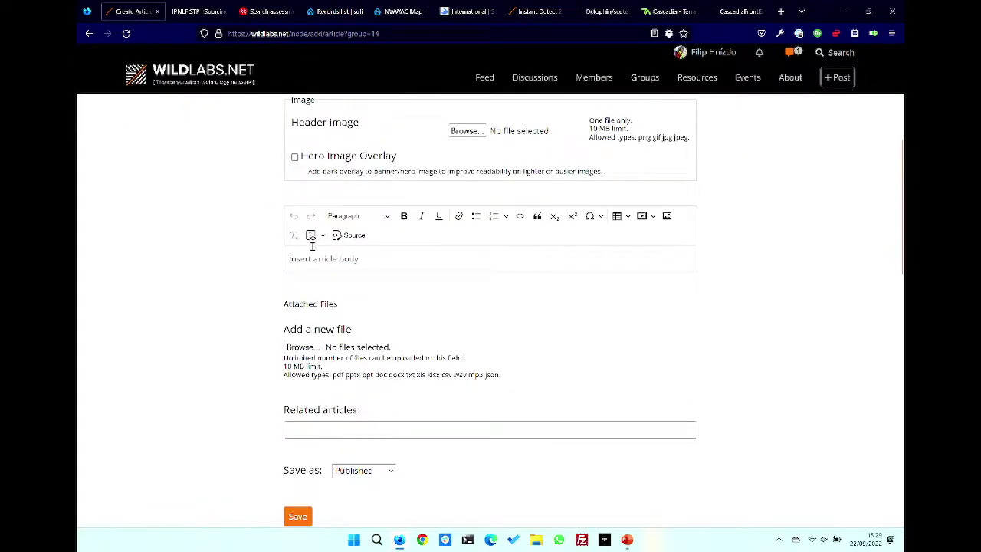
{"action": "left_click", "coordinate": [309, 256]}
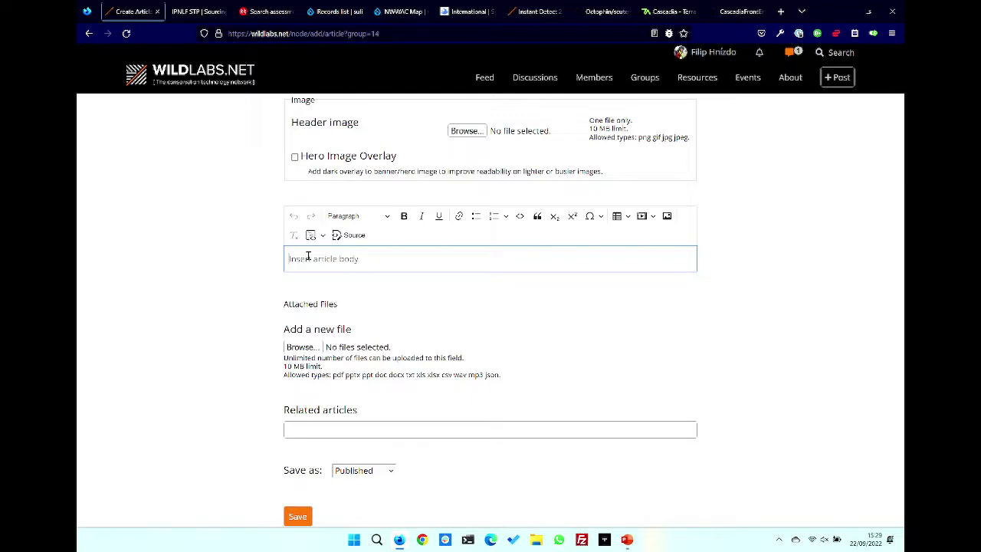
{"action": "type", "text": "@"}
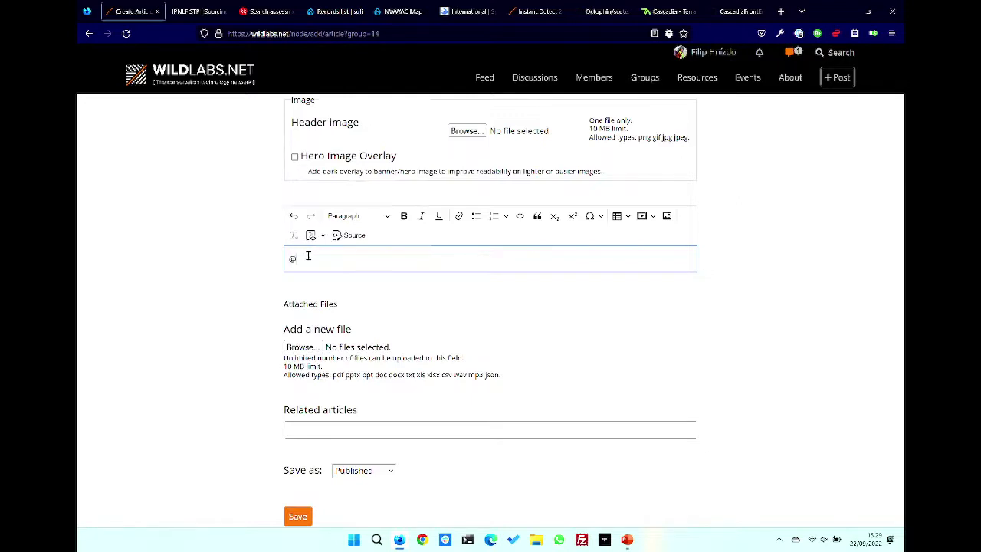
{"action": "type", "text": "filip"}
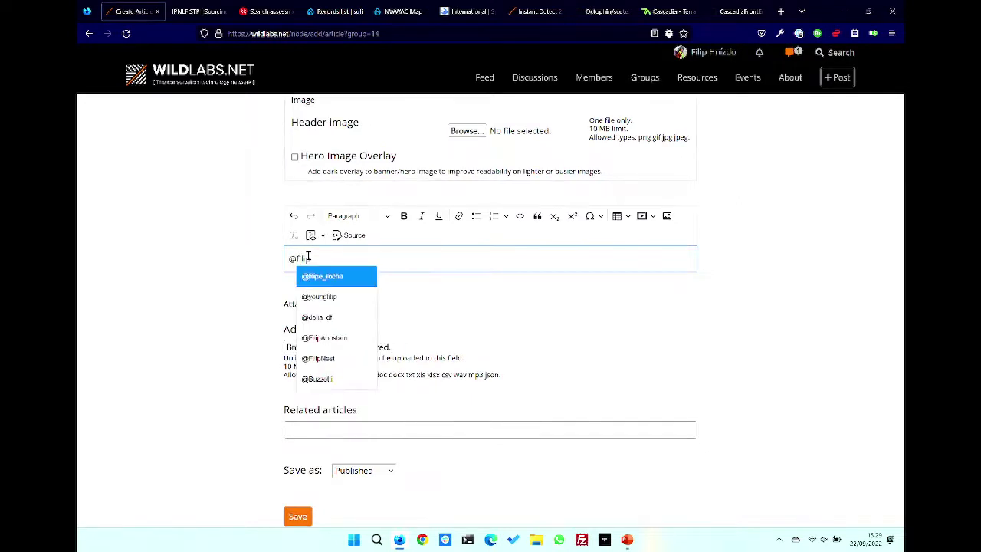
{"action": "key", "text": "BackSpace"}
{"action": "key", "text": "BackSpace"}
{"action": "key", "text": "BackSpace"}
{"action": "key", "text": "BackSpace"}
{"action": "key", "text": "BackSpace"}
{"action": "key", "text": "BackSpace"}
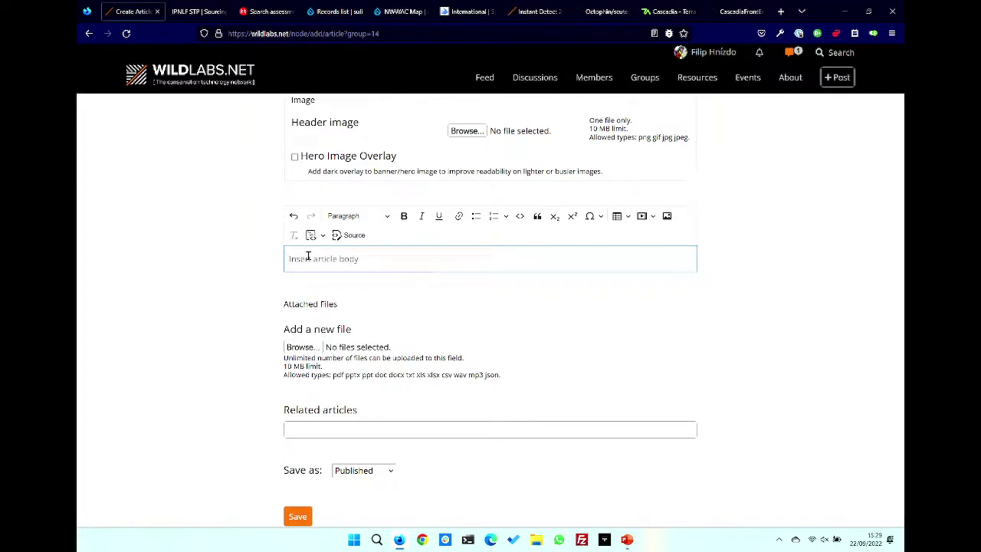
{"action": "key", "text": "ctrl+t"}
{"action": "type", "text": "y"}
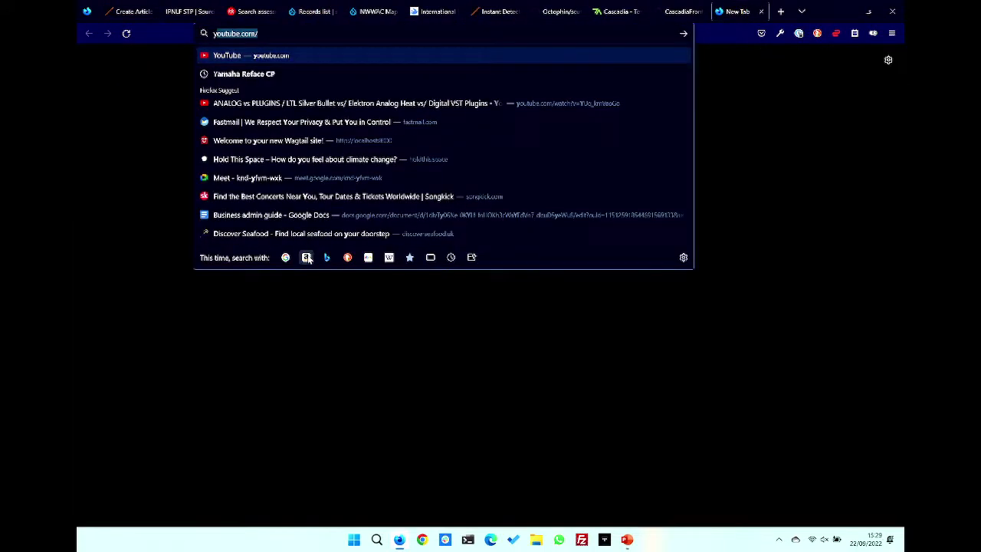
Search 'sneezing panda', copy the Sneezing Baby Panda YouTube video link, and close that tab.
{"action": "key", "text": "BackSpace"}
{"action": "key", "text": "BackSpace"}
{"action": "type", "text": "sneezing"}
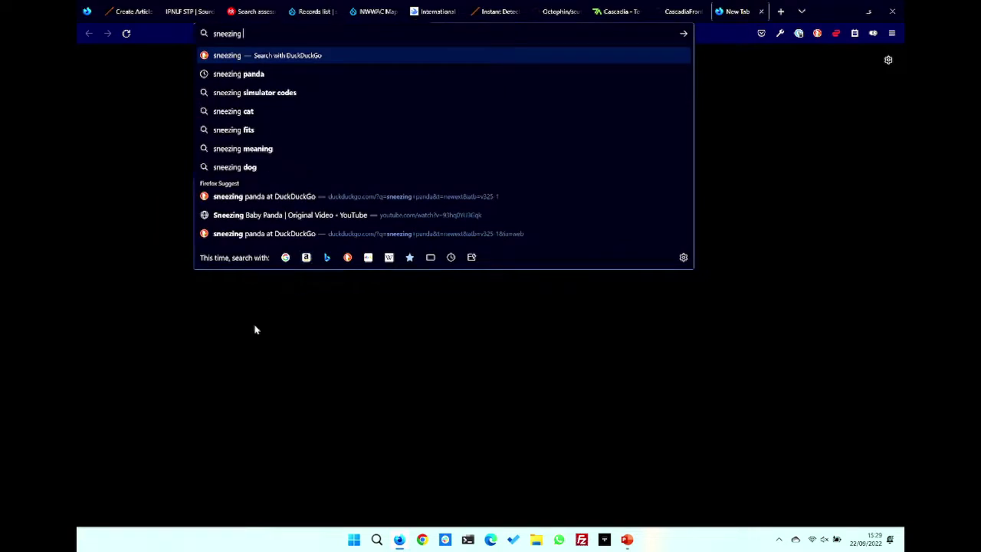
{"action": "left_click", "coordinate": [272, 197]}
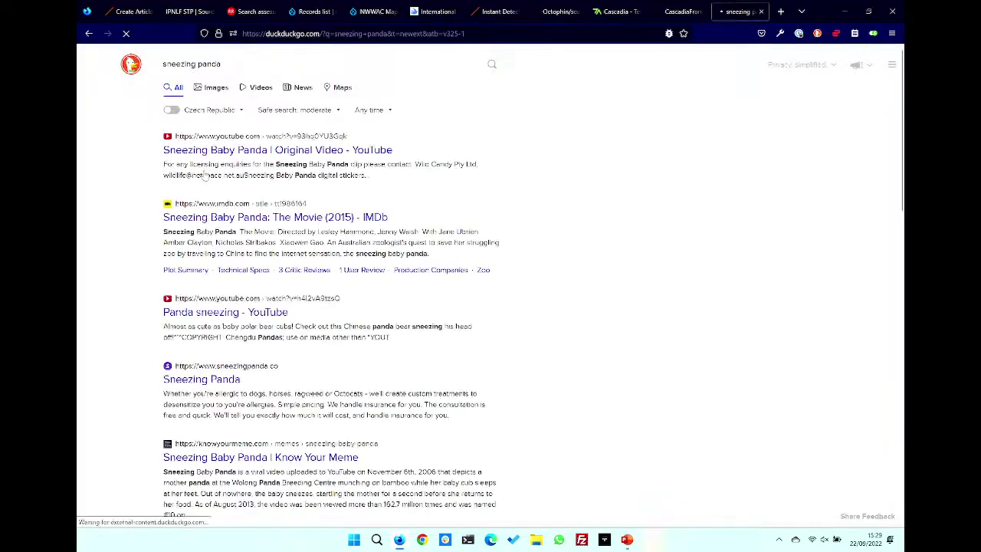
{"action": "left_click", "coordinate": [213, 157]}
{"action": "left_click", "coordinate": [284, 33]}
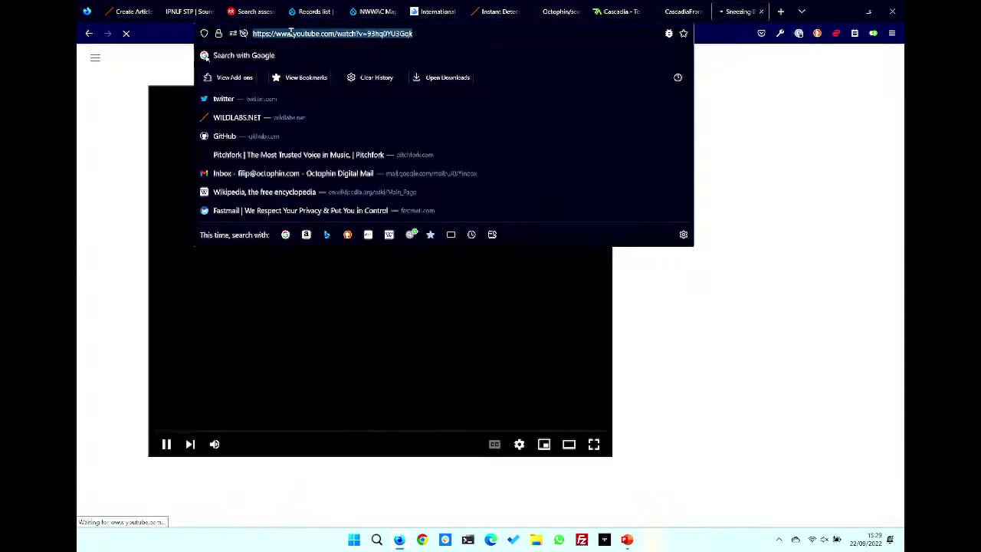
{"action": "key", "text": "BackSpace"}
{"action": "left_click", "coordinate": [761, 11]}
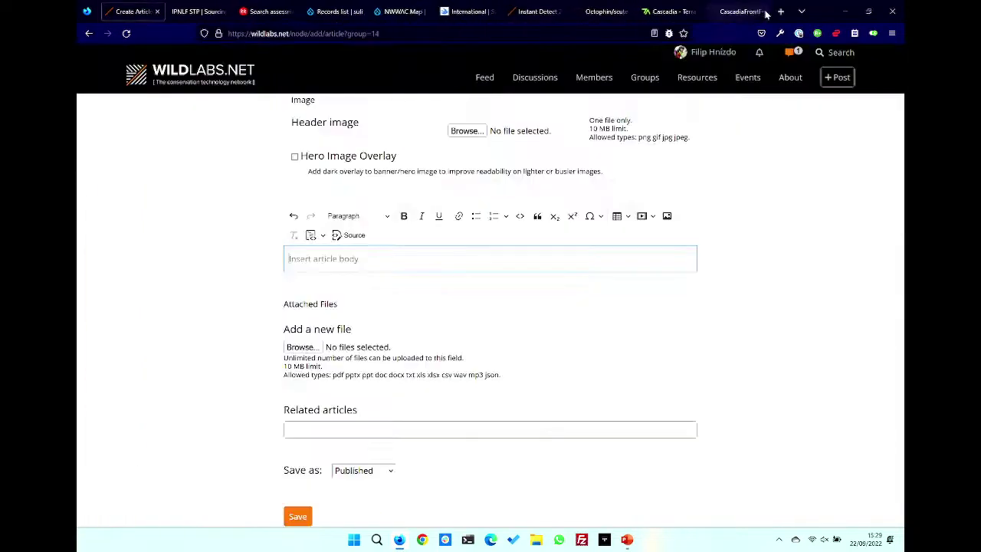
Paste the panda video link into the article body, then undo and delete it.
{"action": "left_click", "coordinate": [359, 258]}
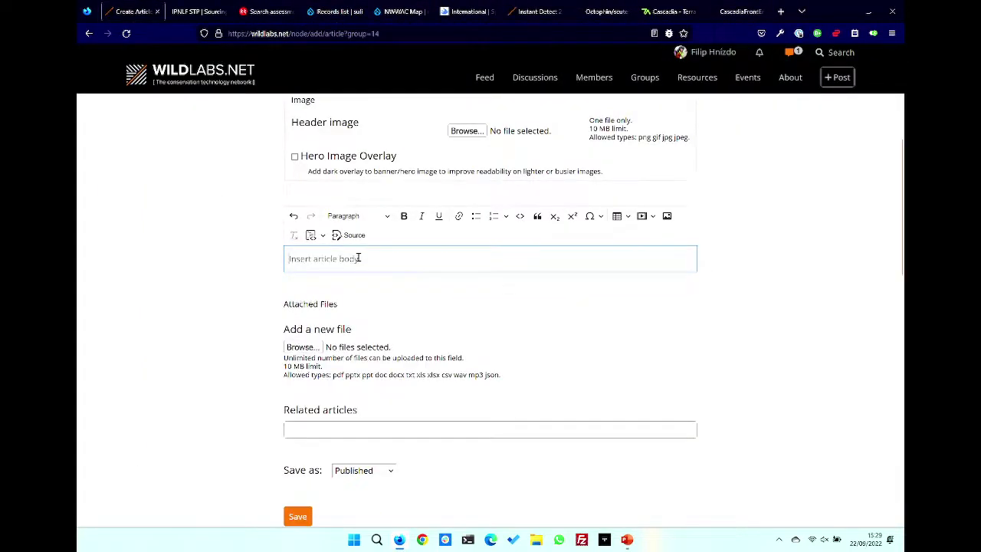
{"action": "key", "text": "ctrl+v"}
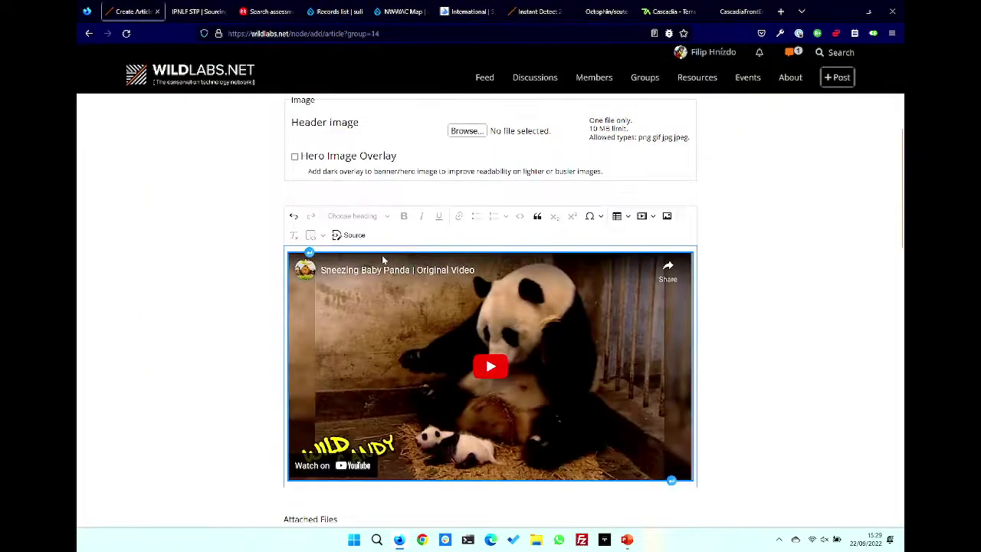
{"action": "key", "text": "ctrl+z"}
{"action": "key", "text": "ctrl+a"}
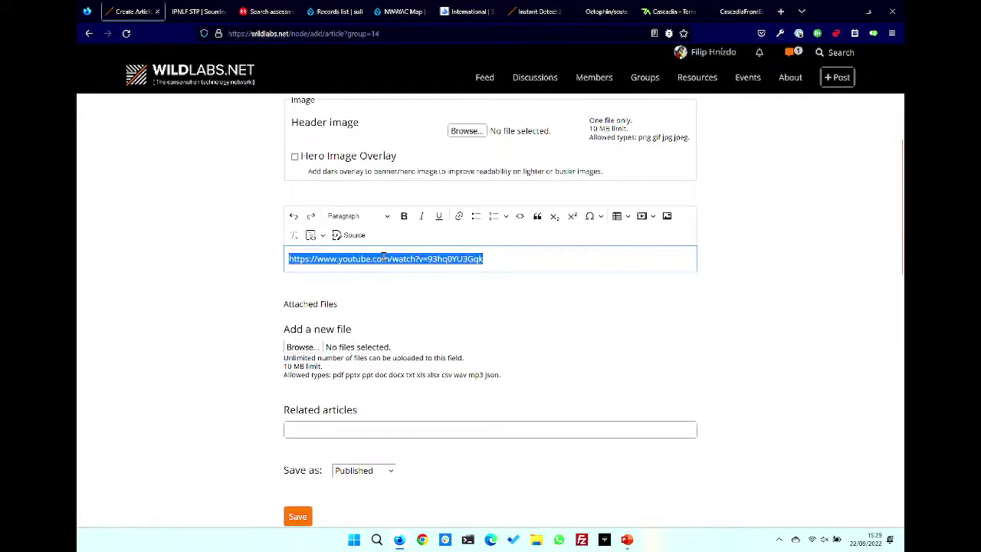
{"action": "key", "text": "BackSpace"}
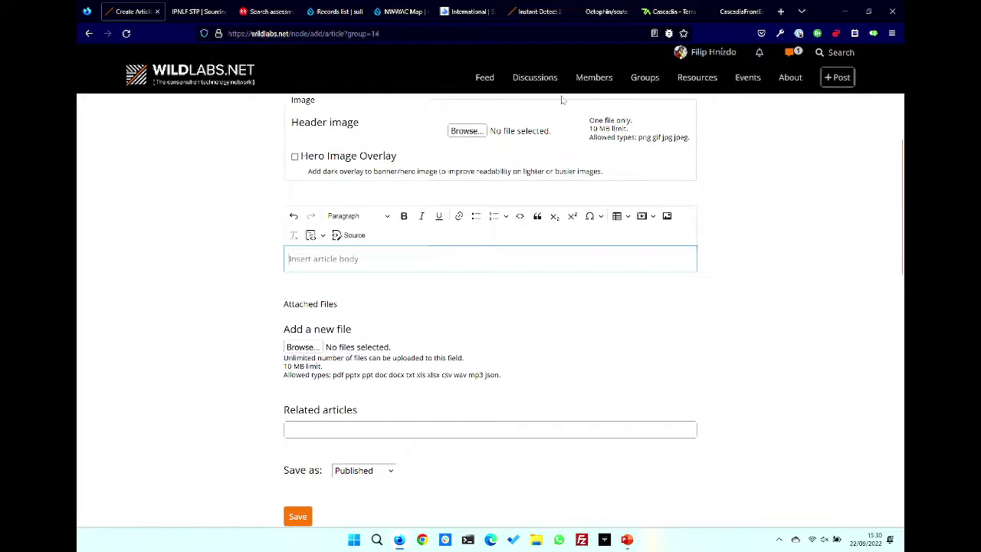
Leave the article draft for the WILDLABS Discussions page.
{"action": "scroll", "coordinate": [562, 99], "scroll_direction": "up", "scroll_amount": 5}
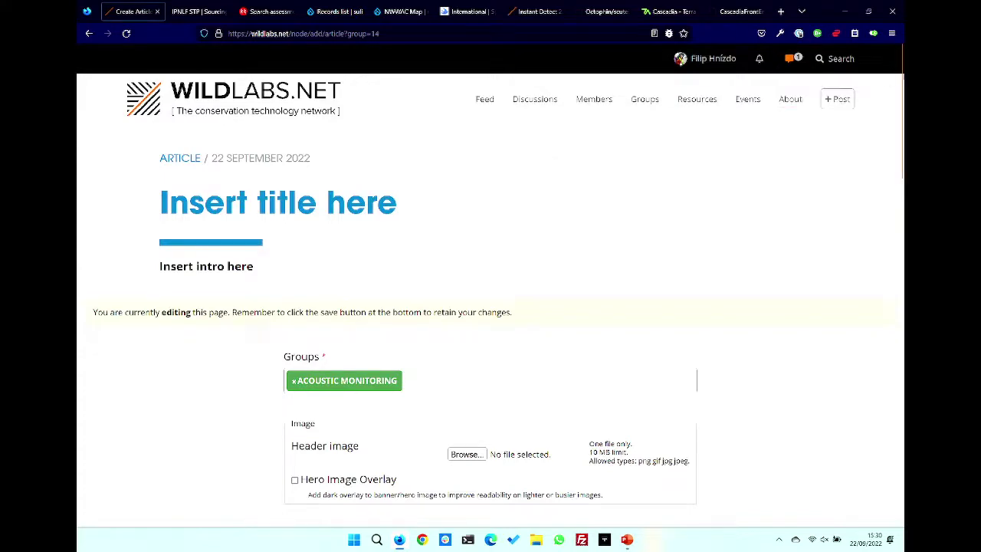
{"action": "left_click", "coordinate": [546, 108]}
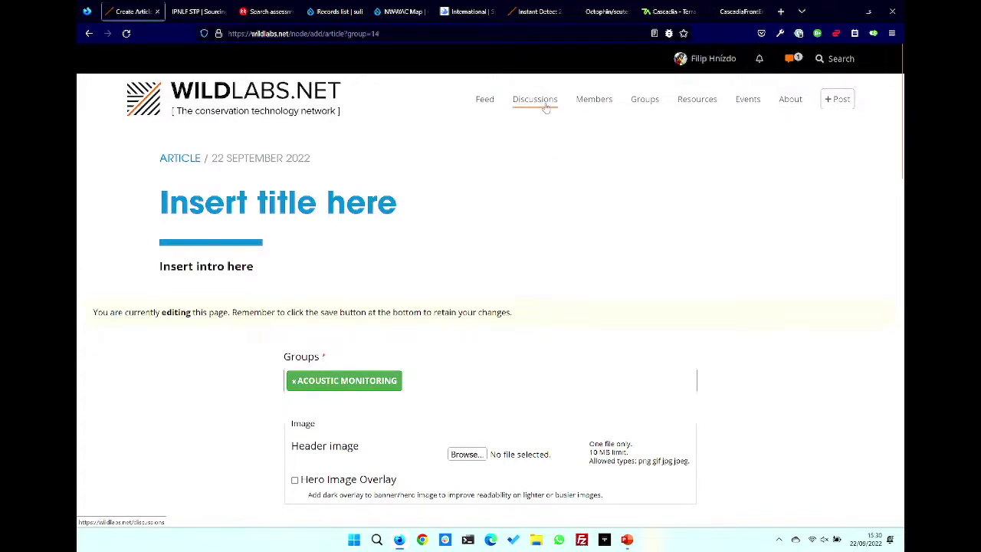
{"action": "scroll", "coordinate": [112, 293], "scroll_direction": "down", "scroll_amount": 1}
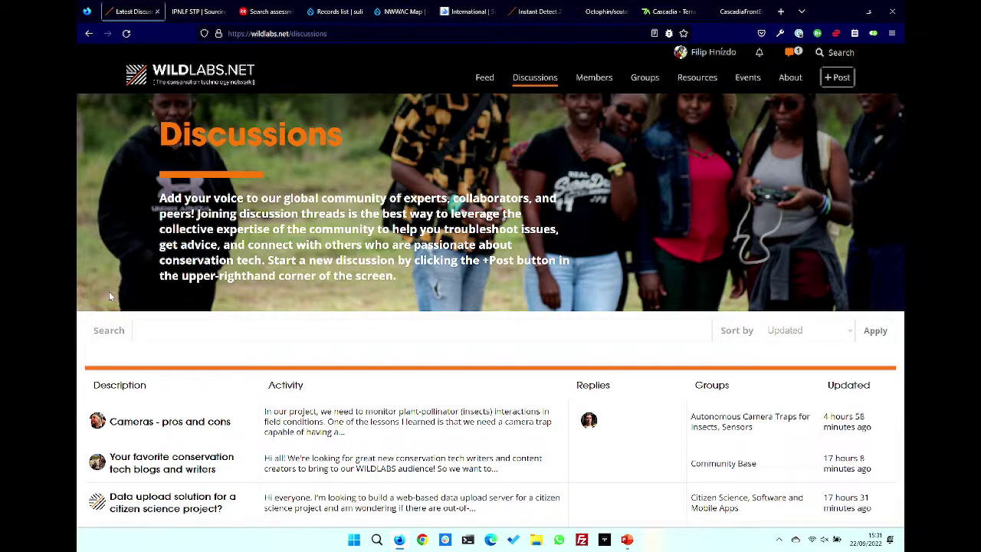
Return from Discussions to the WILDLABS home page via the site logo.
{"action": "scroll", "coordinate": [109, 295], "scroll_direction": "up", "scroll_amount": 2}
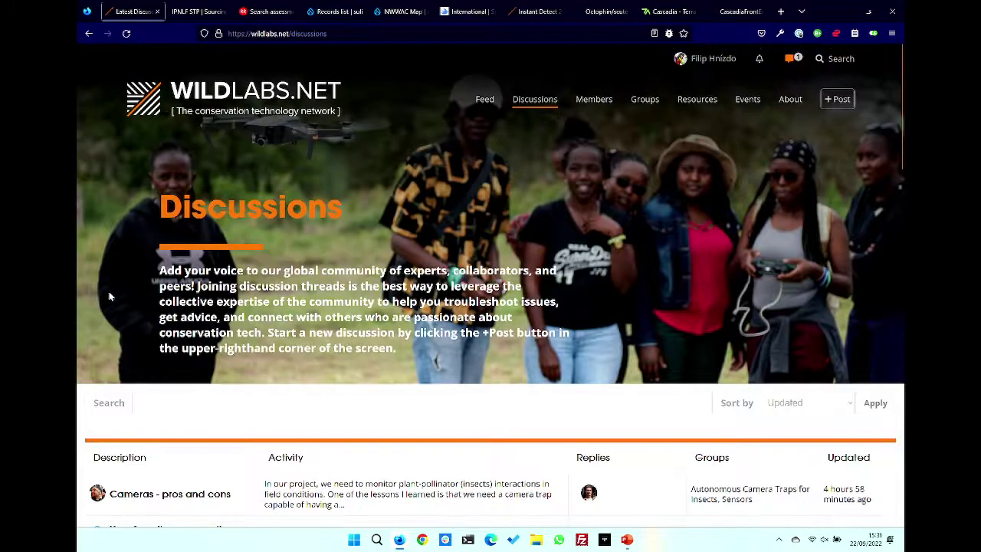
{"action": "left_click", "coordinate": [193, 93]}
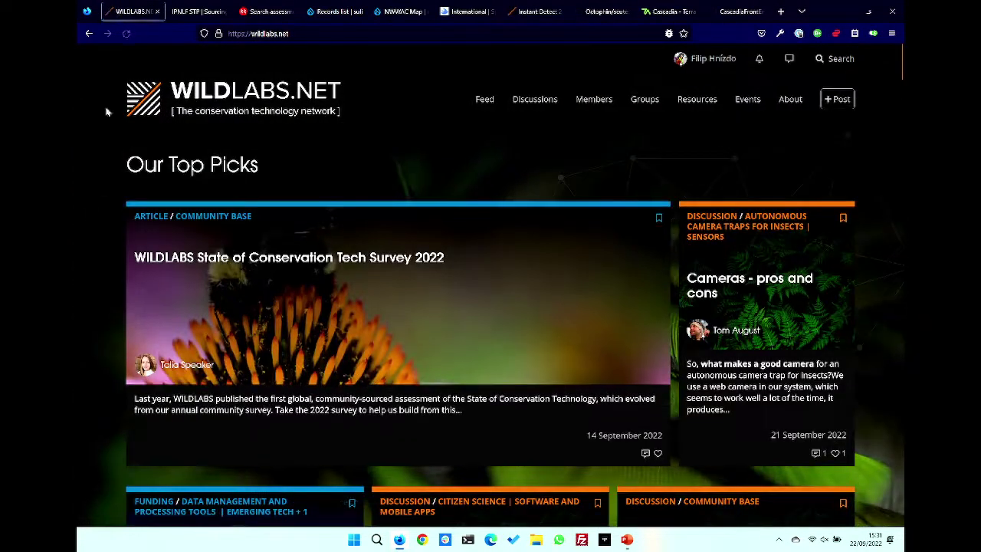
{"action": "scroll", "coordinate": [84, 208], "scroll_direction": "down", "scroll_amount": 10}
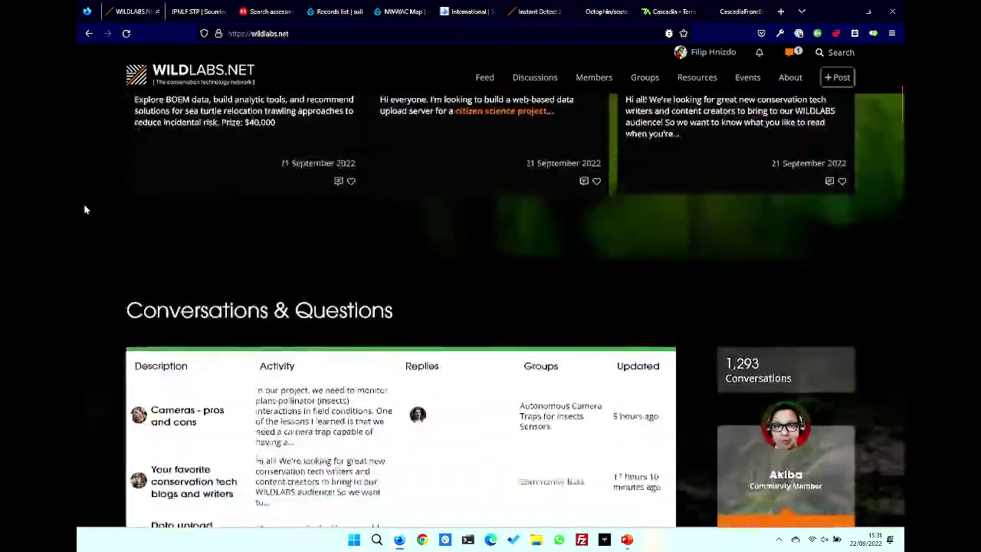
{"action": "scroll", "coordinate": [85, 209], "scroll_direction": "up", "scroll_amount": 8}
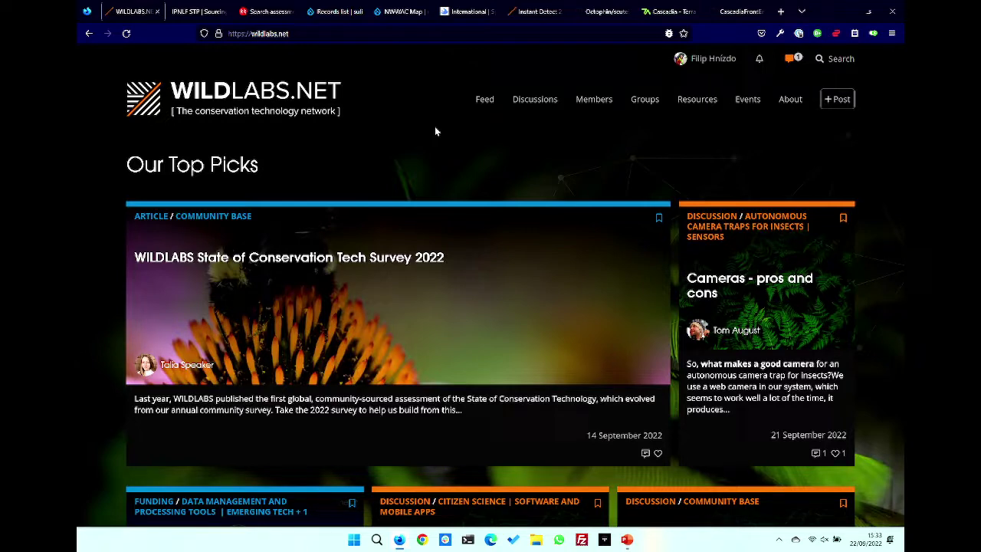
Close the WILDLABS tab and read the intro of the tuna Species page.
{"action": "left_click", "coordinate": [155, 12]}
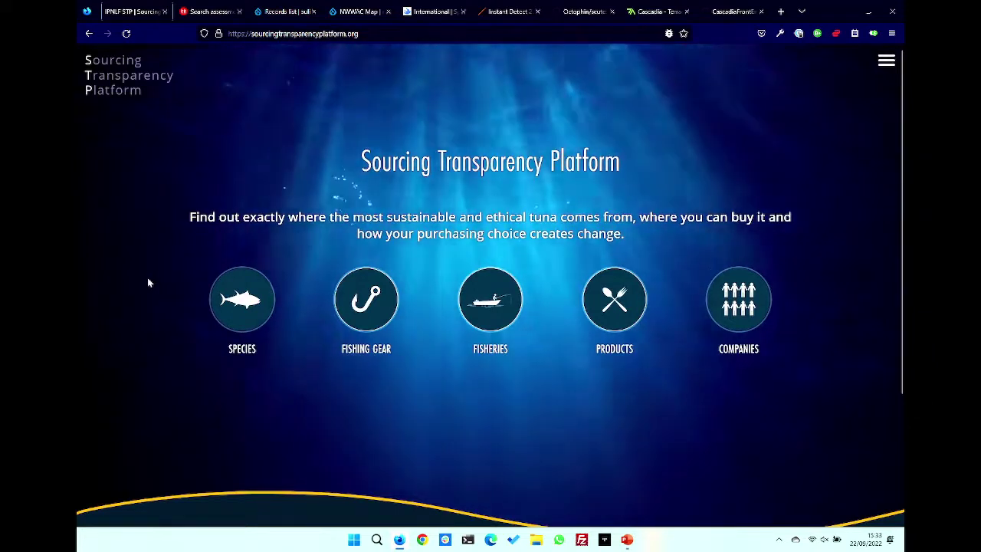
{"action": "left_click", "coordinate": [223, 290]}
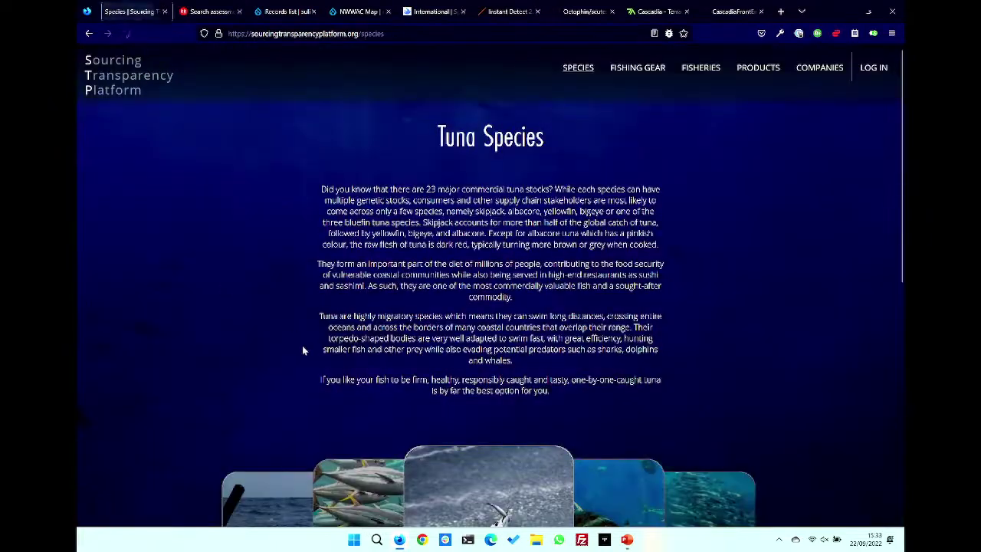
{"action": "left_click_drag", "start_coordinate": [301, 306], "coordinate": [307, 168]}
{"action": "left_click", "coordinate": [289, 236]}
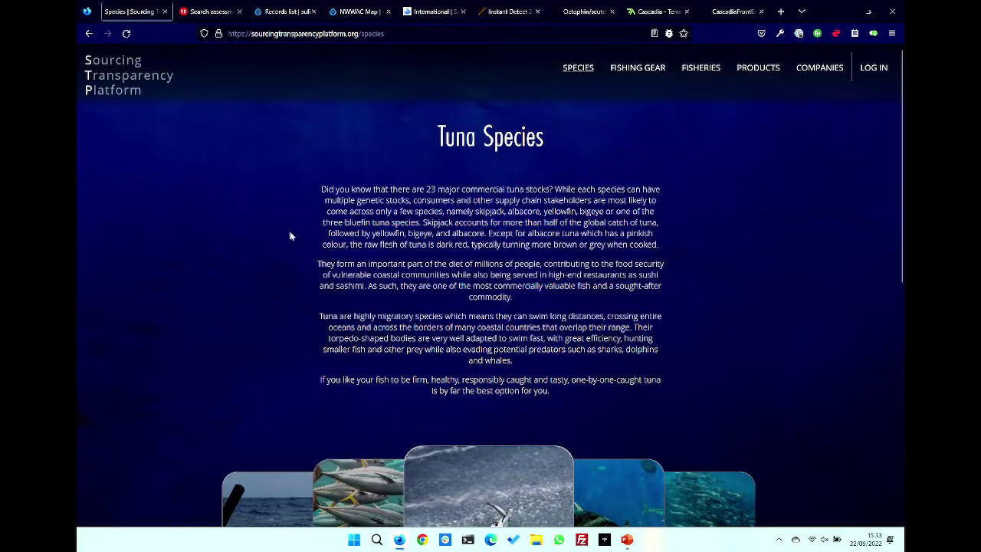
{"action": "scroll", "coordinate": [400, 434], "scroll_direction": "down", "scroll_amount": 5}
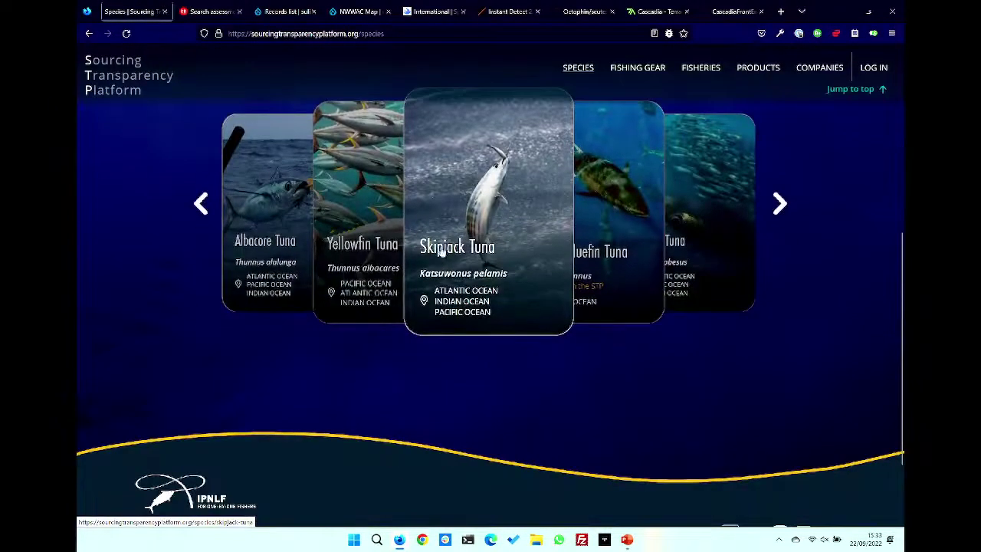
Read the Skipjack Tuna details page, return to Species, then open the Fisheries page.
{"action": "left_click", "coordinate": [442, 247]}
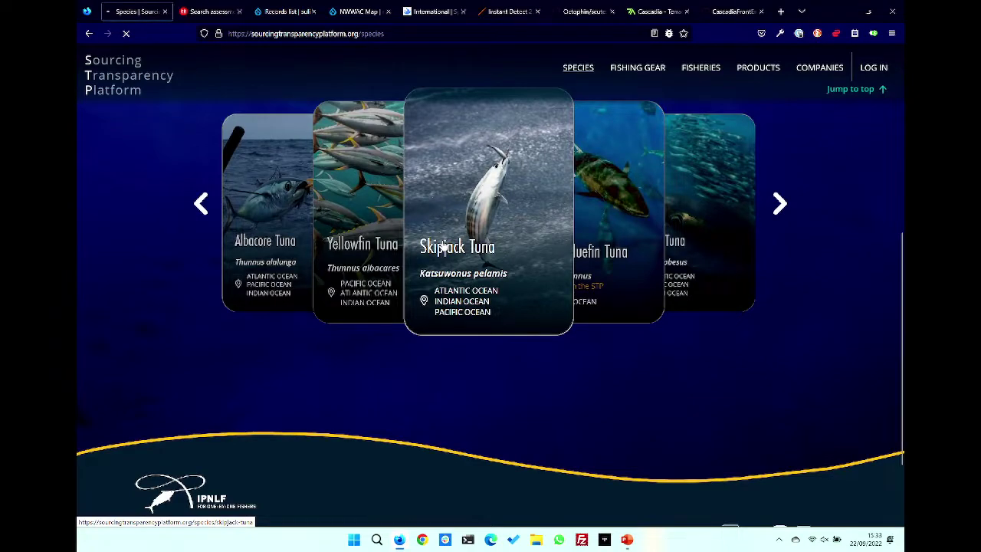
{"action": "scroll", "coordinate": [93, 261], "scroll_direction": "down", "scroll_amount": 5}
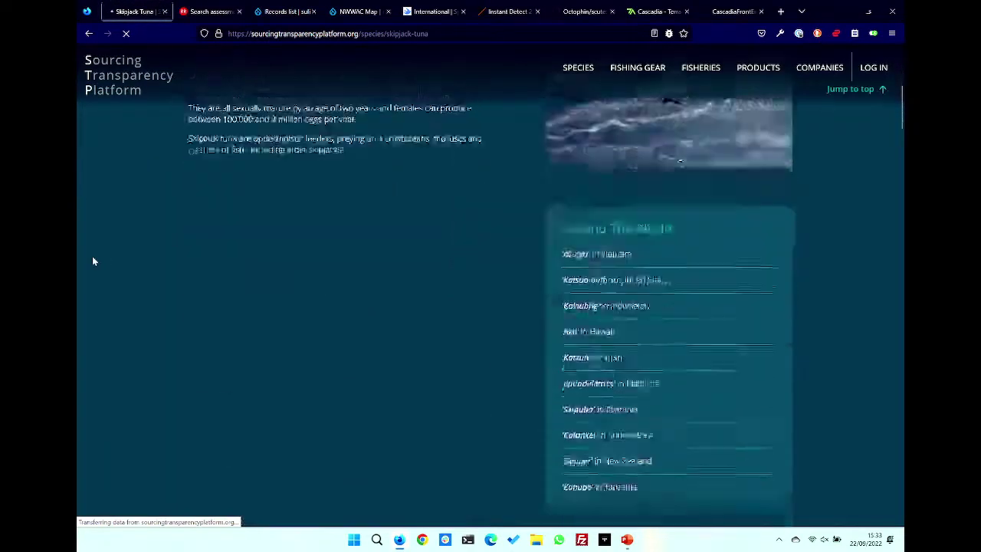
{"action": "scroll", "coordinate": [92, 261], "scroll_direction": "down", "scroll_amount": 8}
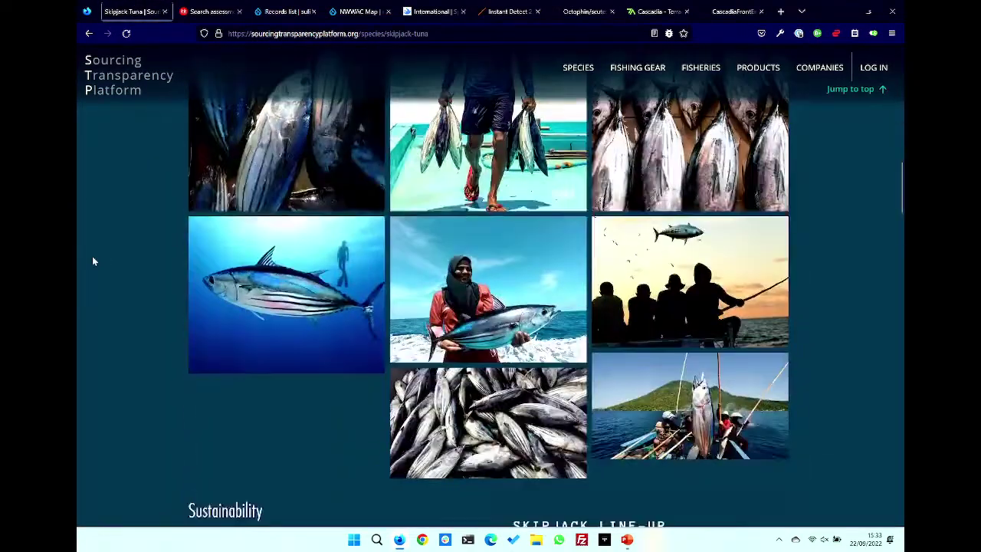
{"action": "scroll", "coordinate": [93, 261], "scroll_direction": "down", "scroll_amount": 5}
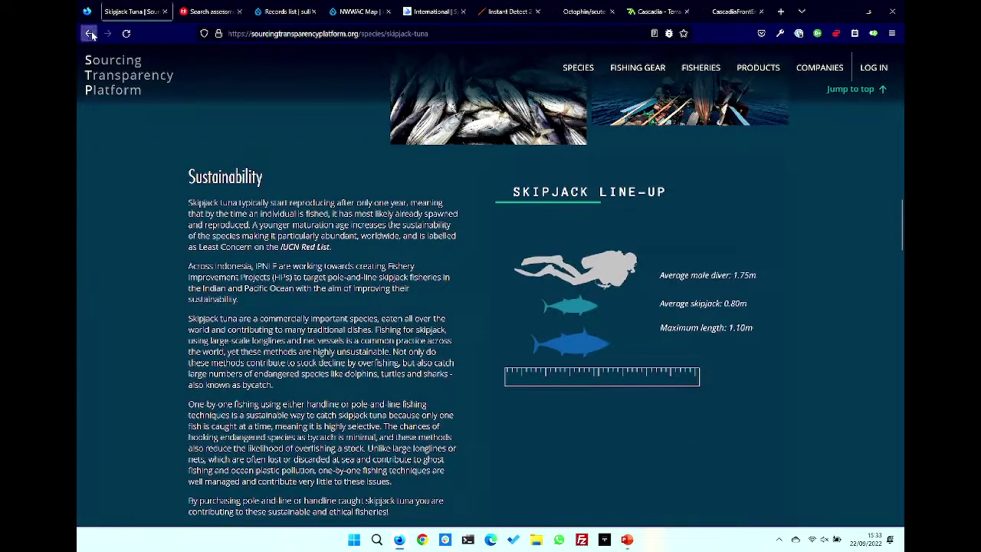
{"action": "left_click", "coordinate": [90, 34]}
{"action": "scroll", "coordinate": [139, 185], "scroll_direction": "up", "scroll_amount": 5}
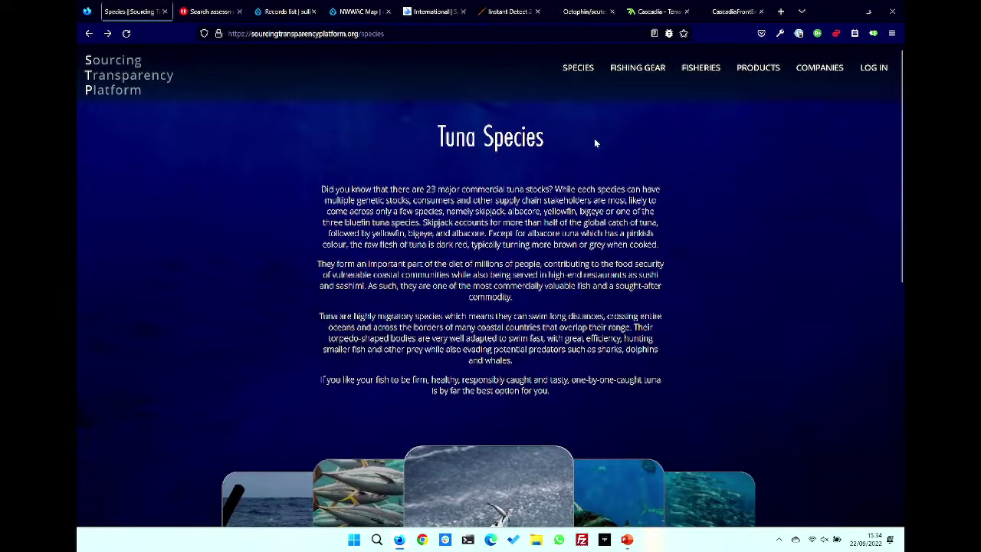
{"action": "left_click", "coordinate": [692, 74]}
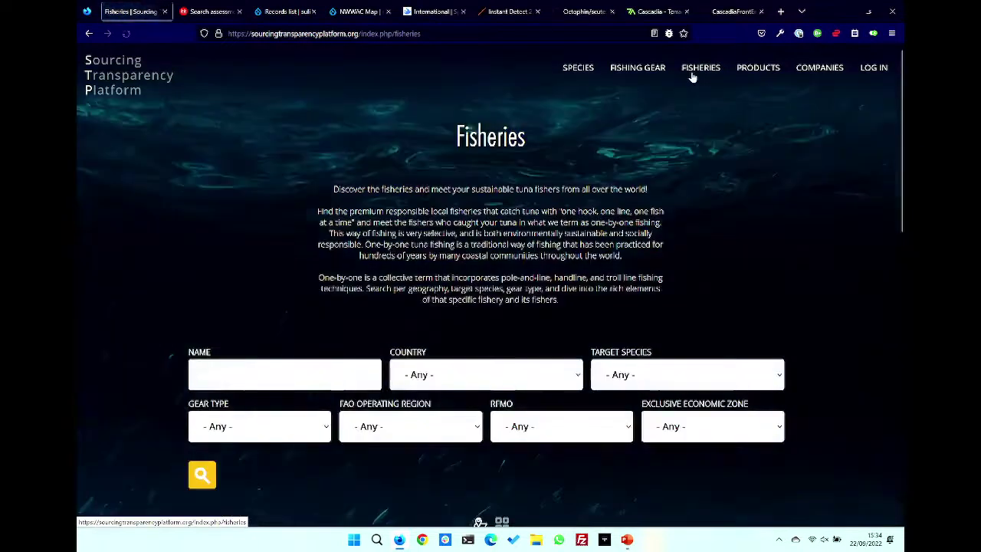
Scroll to the fisheries map and outline the FAO regions on it.
{"action": "scroll", "coordinate": [88, 319], "scroll_direction": "down", "scroll_amount": 2}
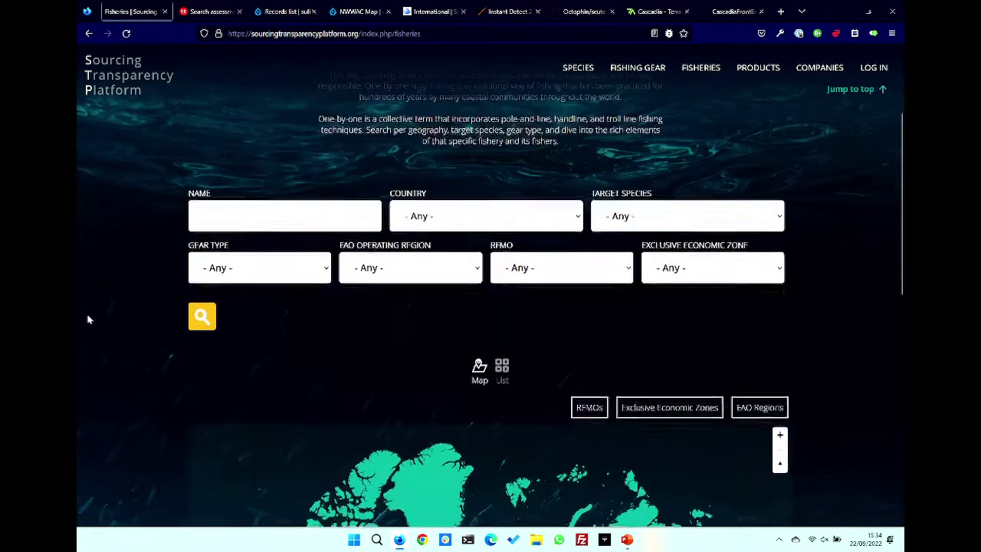
{"action": "scroll", "coordinate": [88, 319], "scroll_direction": "down", "scroll_amount": 2}
{"action": "scroll", "coordinate": [76, 280], "scroll_direction": "down", "scroll_amount": 2}
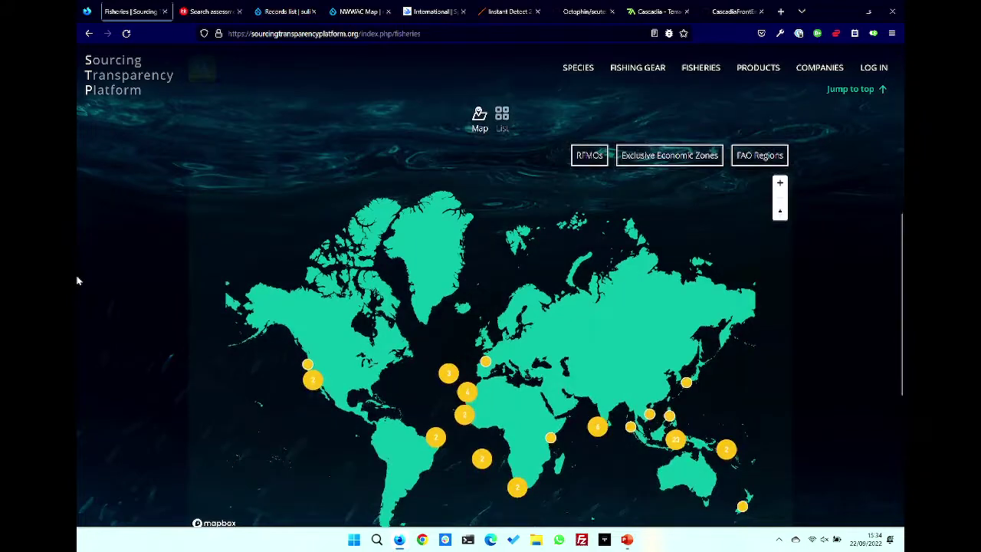
{"action": "left_click", "coordinate": [746, 156]}
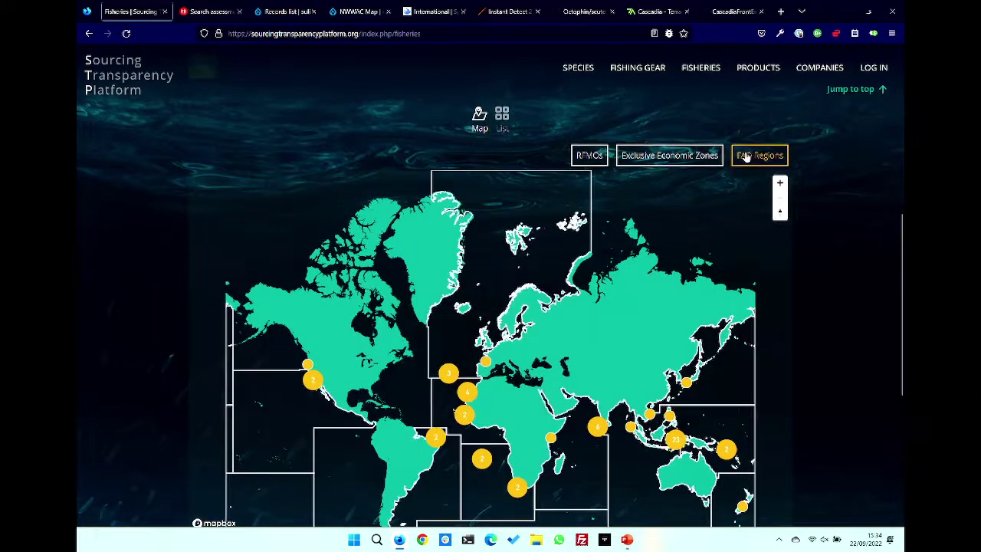
Show the canned tuna products list, then go to the Companies page.
{"action": "scroll", "coordinate": [846, 218], "scroll_direction": "up", "scroll_amount": 5}
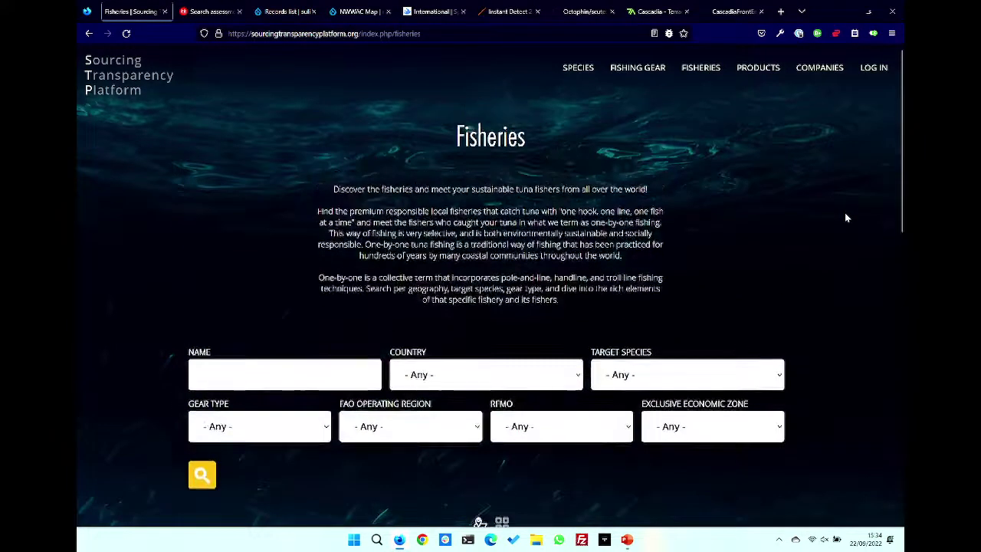
{"action": "left_click", "coordinate": [750, 70]}
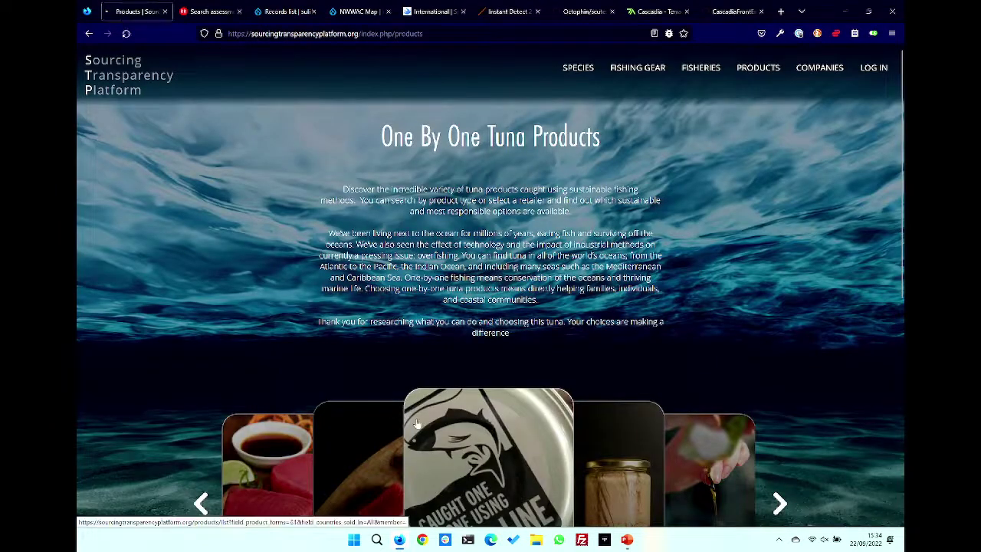
{"action": "left_click", "coordinate": [416, 424]}
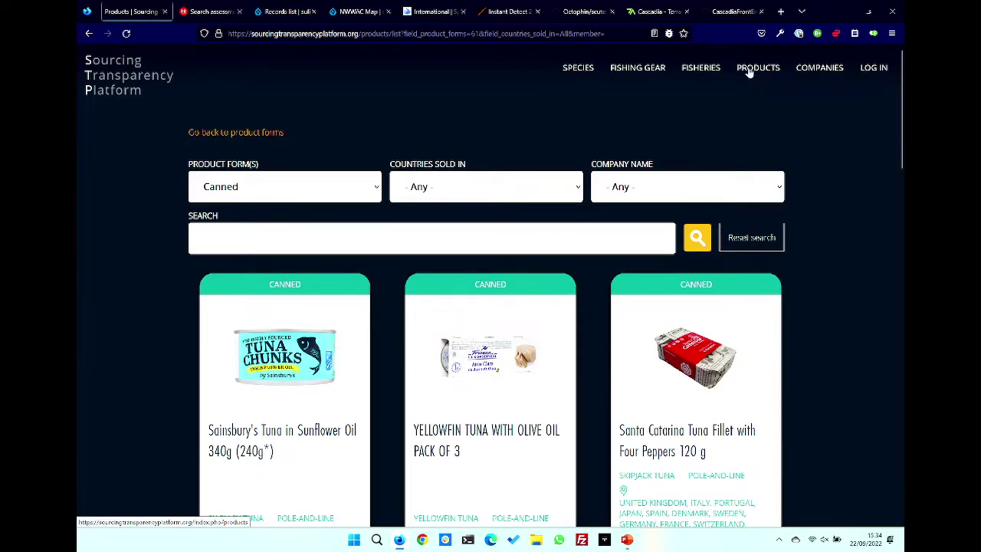
{"action": "left_click", "coordinate": [800, 69]}
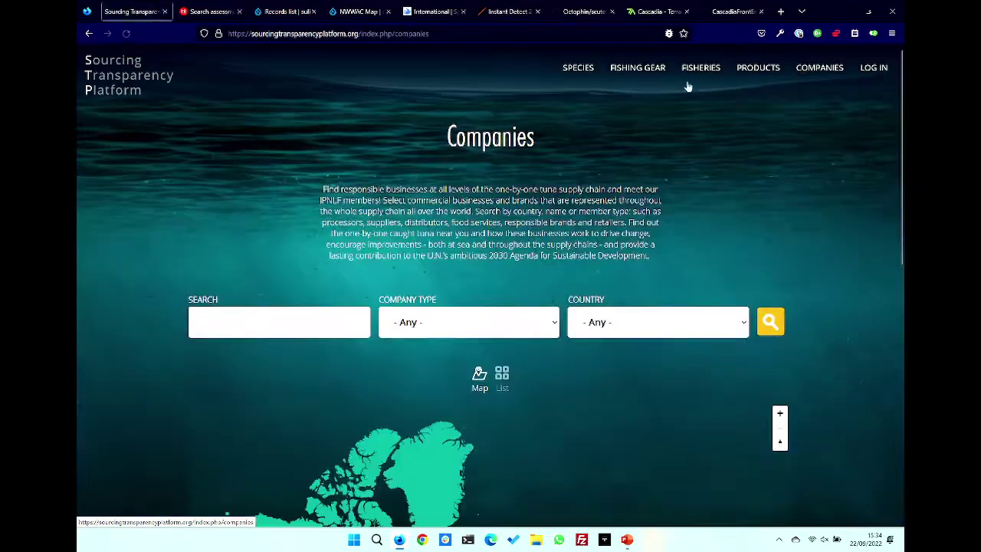
Filter the Companies map to the 9 BRANDS and review their supply-chain routes.
{"action": "scroll", "coordinate": [99, 281], "scroll_direction": "down", "scroll_amount": 3}
{"action": "left_click", "coordinate": [492, 275]}
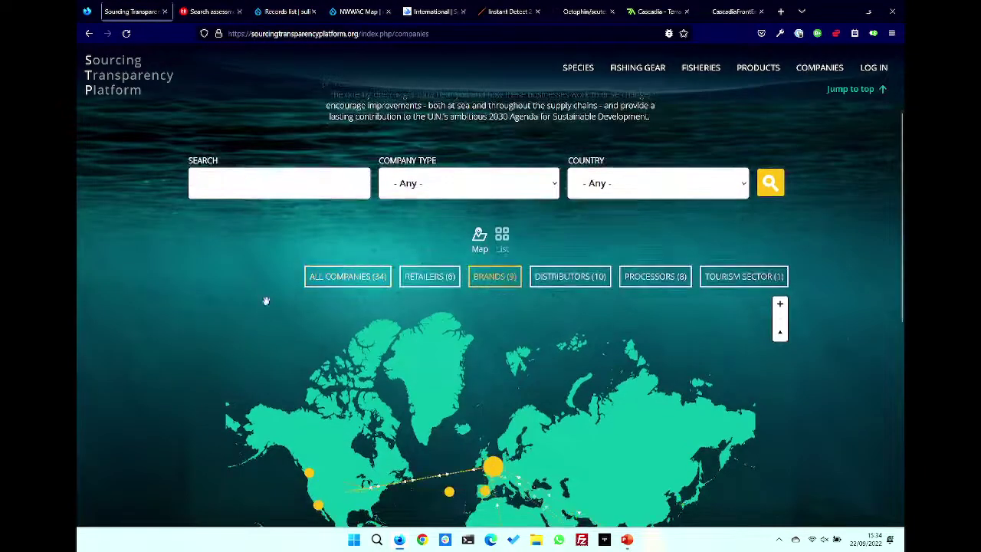
{"action": "scroll", "coordinate": [171, 340], "scroll_direction": "down", "scroll_amount": 1}
{"action": "scroll", "coordinate": [171, 339], "scroll_direction": "down", "scroll_amount": 2}
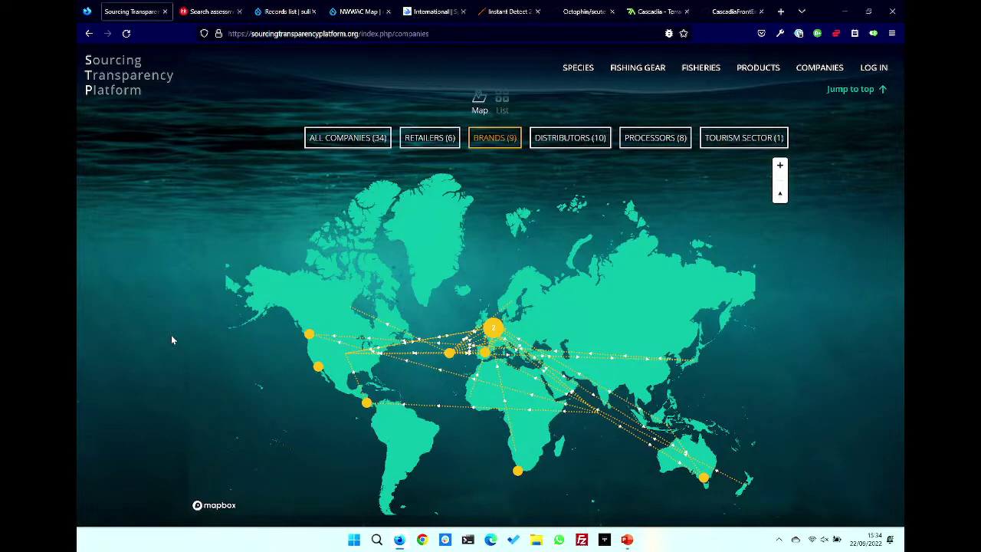
{"action": "scroll", "coordinate": [172, 339], "scroll_direction": "up", "scroll_amount": 5}
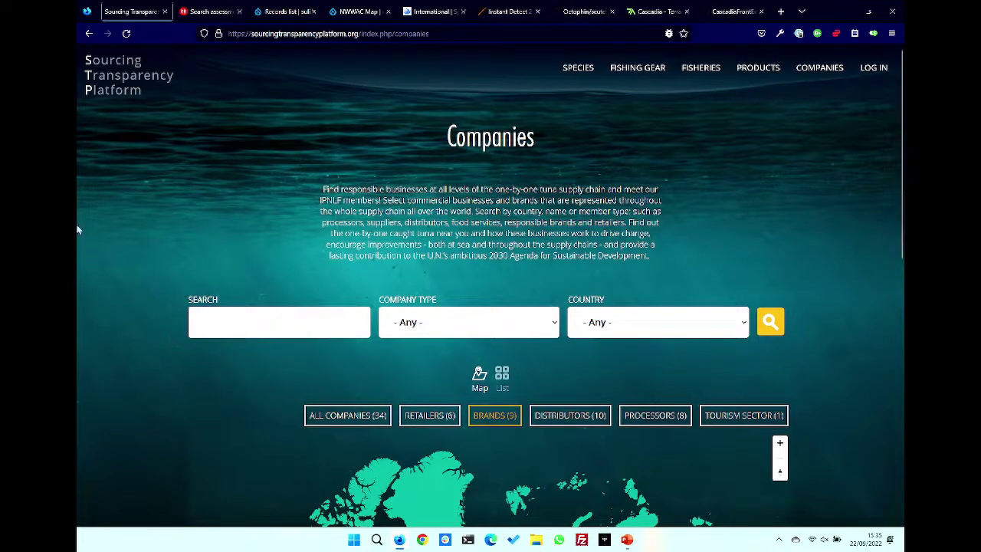
{"action": "scroll", "coordinate": [150, 229], "scroll_direction": "down", "scroll_amount": 3}
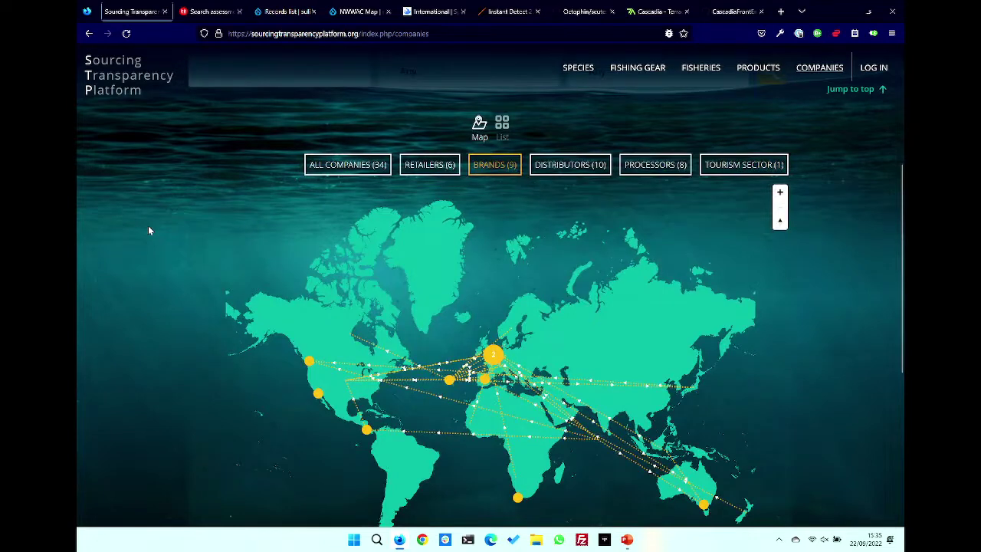
{"action": "scroll", "coordinate": [148, 226], "scroll_direction": "up", "scroll_amount": 3}
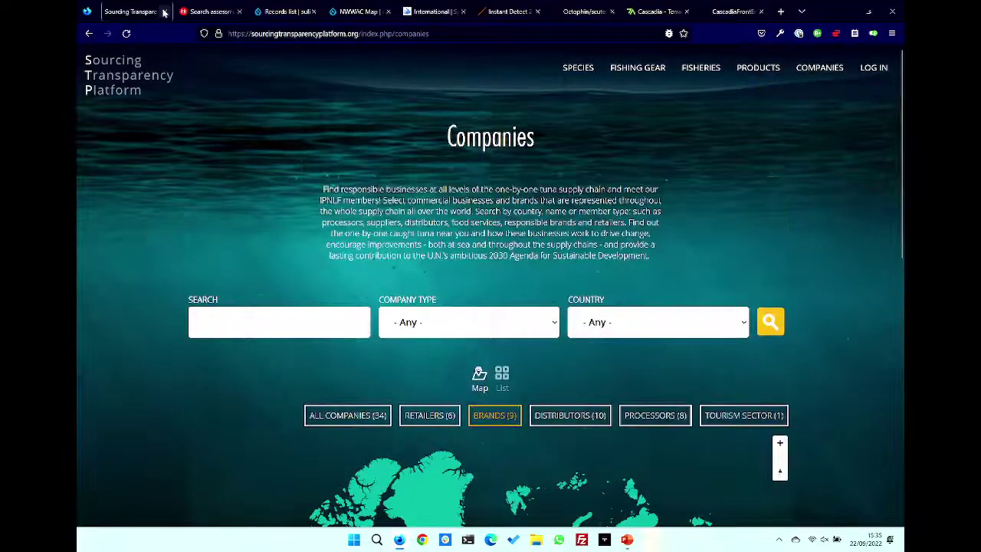
Close the Sourcing Transparency tab and look over the Red List assessment filters and results table.
{"action": "left_click", "coordinate": [164, 11]}
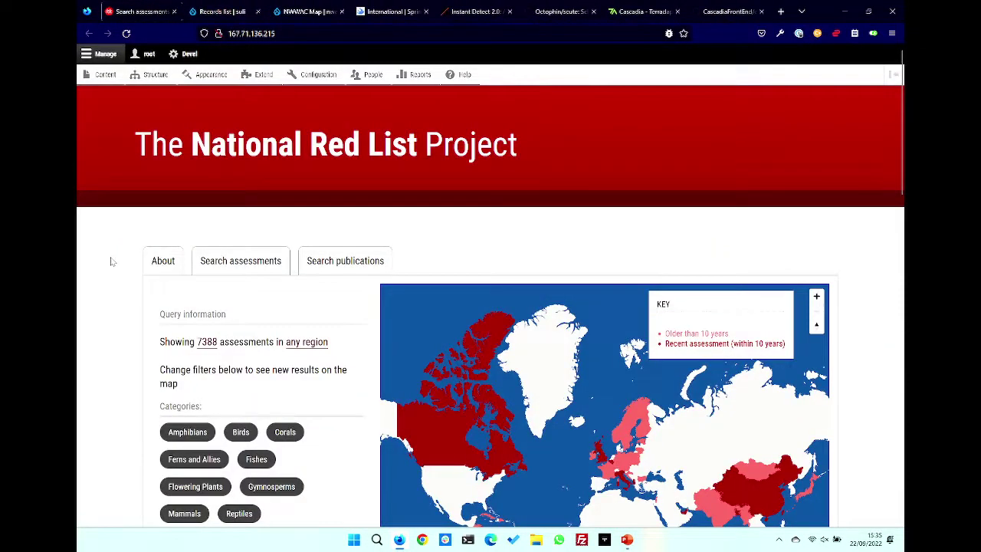
{"action": "scroll", "coordinate": [111, 261], "scroll_direction": "down", "scroll_amount": 1}
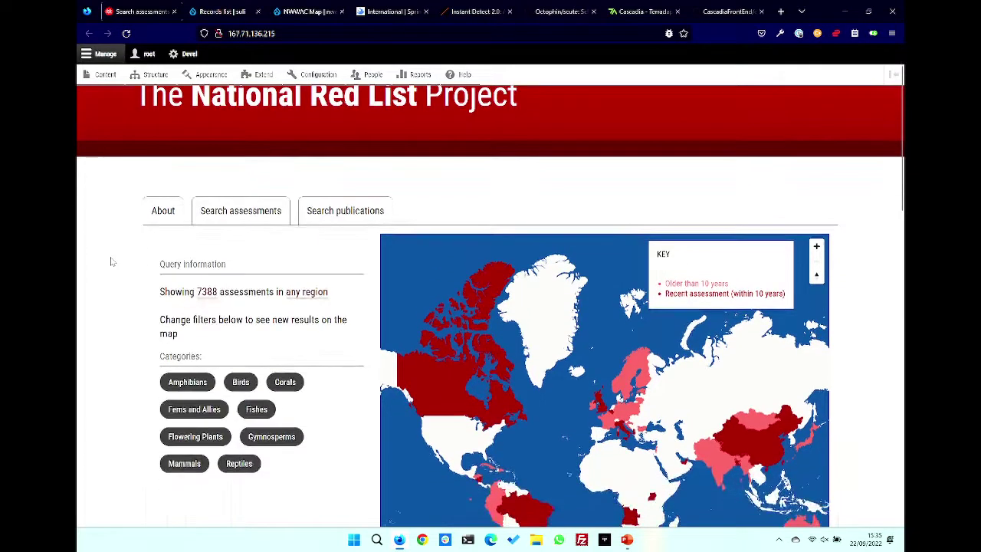
{"action": "scroll", "coordinate": [111, 261], "scroll_direction": "up", "scroll_amount": 1}
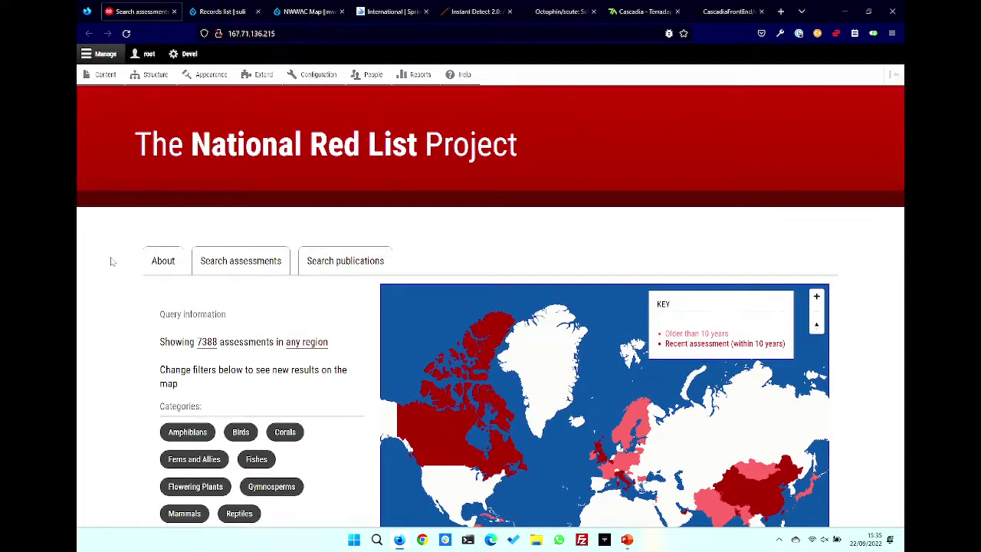
{"action": "left_click_drag", "start_coordinate": [108, 281], "coordinate": [125, 253]}
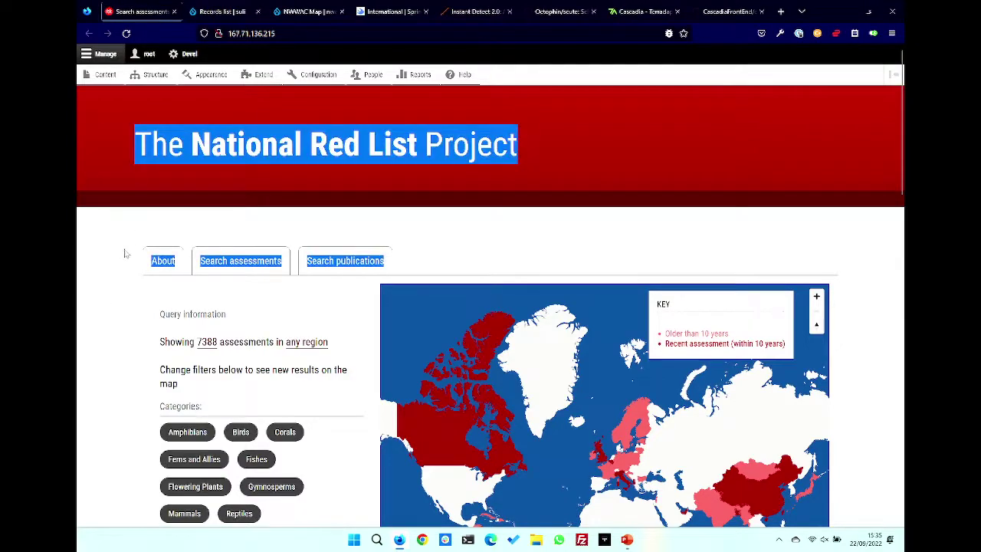
{"action": "left_click", "coordinate": [121, 258]}
{"action": "scroll", "coordinate": [121, 259], "scroll_direction": "down", "scroll_amount": 9}
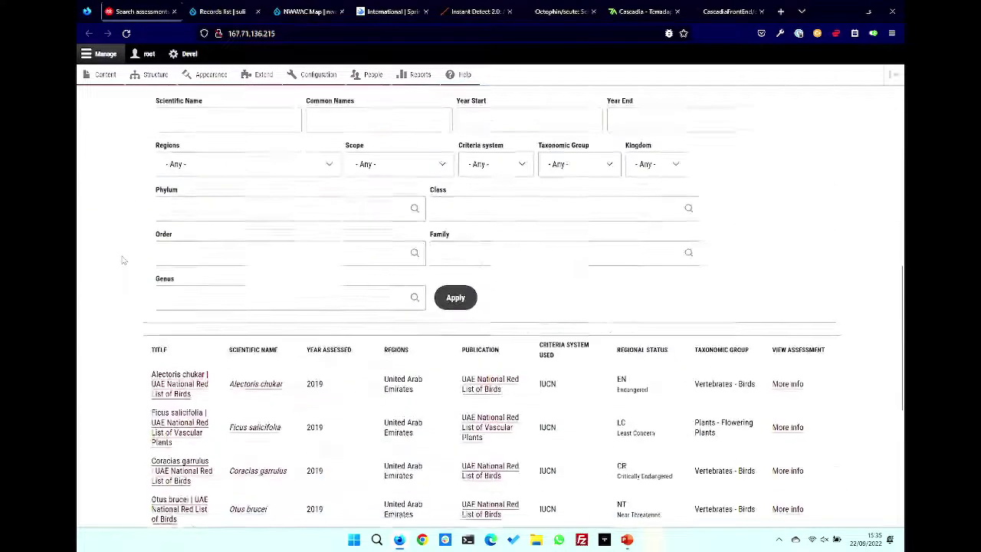
{"action": "scroll", "coordinate": [121, 259], "scroll_direction": "down", "scroll_amount": 2}
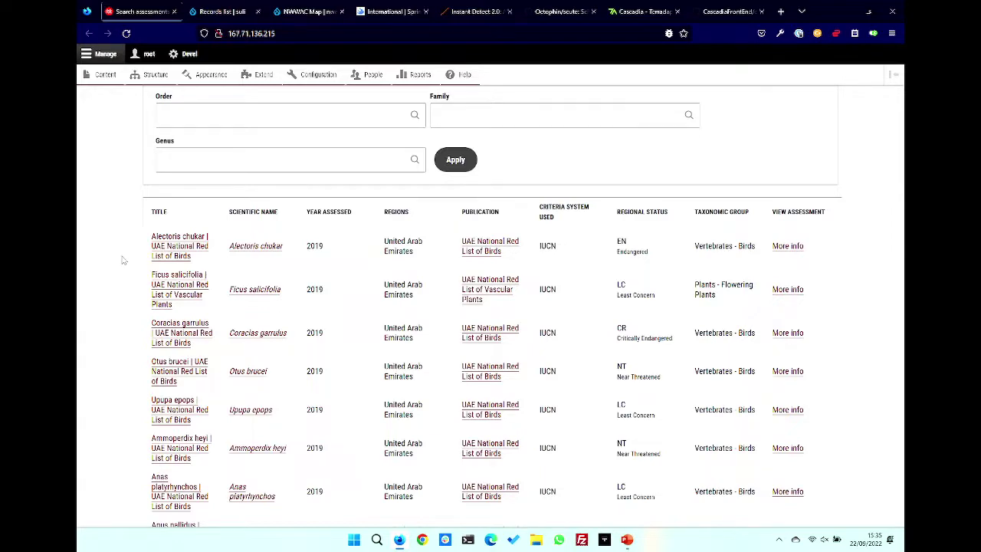
{"action": "scroll", "coordinate": [121, 261], "scroll_direction": "up", "scroll_amount": 10}
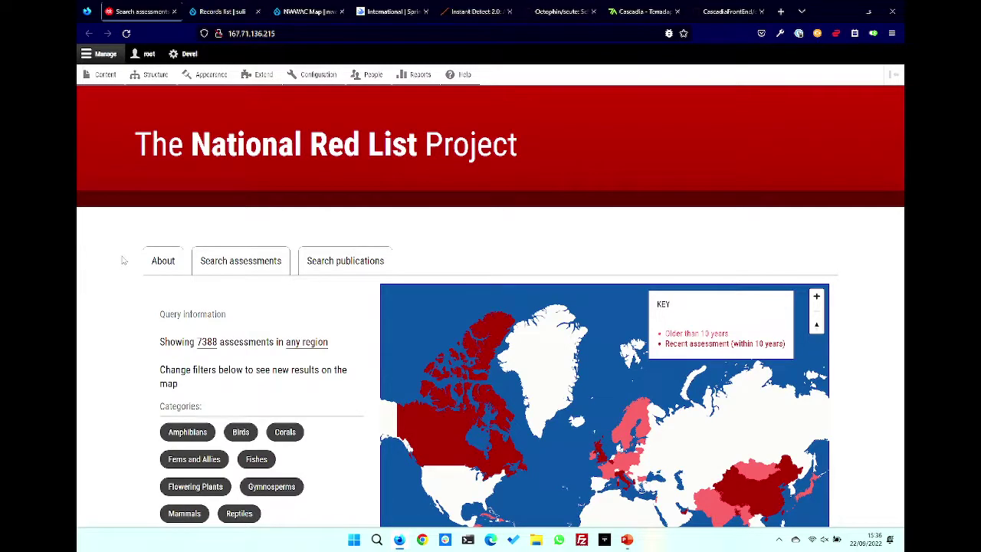
Scroll down through the Search assessments form and the 2019 UAE results table.
{"action": "scroll", "coordinate": [123, 261], "scroll_direction": "down", "scroll_amount": 6}
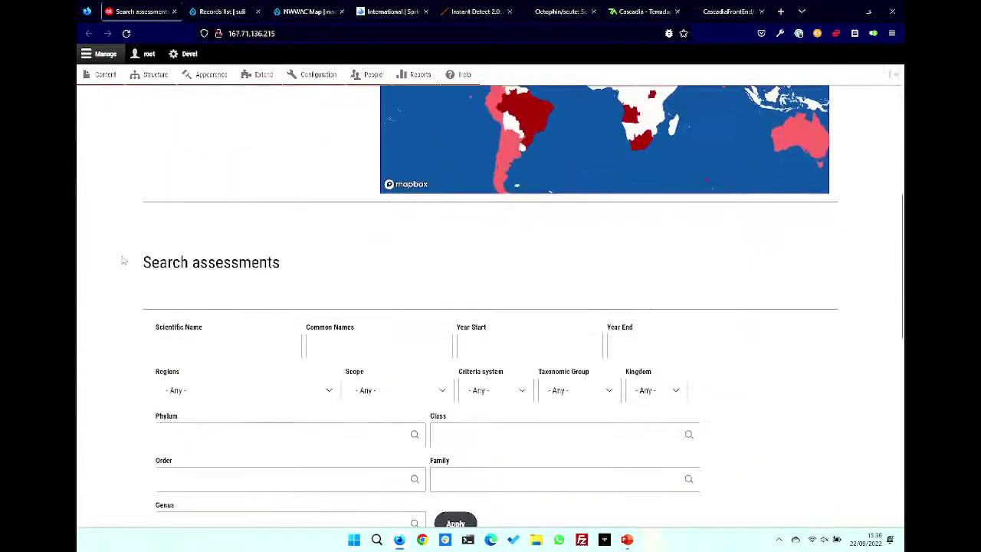
{"action": "scroll", "coordinate": [123, 261], "scroll_direction": "down", "scroll_amount": 3}
{"action": "scroll", "coordinate": [122, 261], "scroll_direction": "up", "scroll_amount": 10}
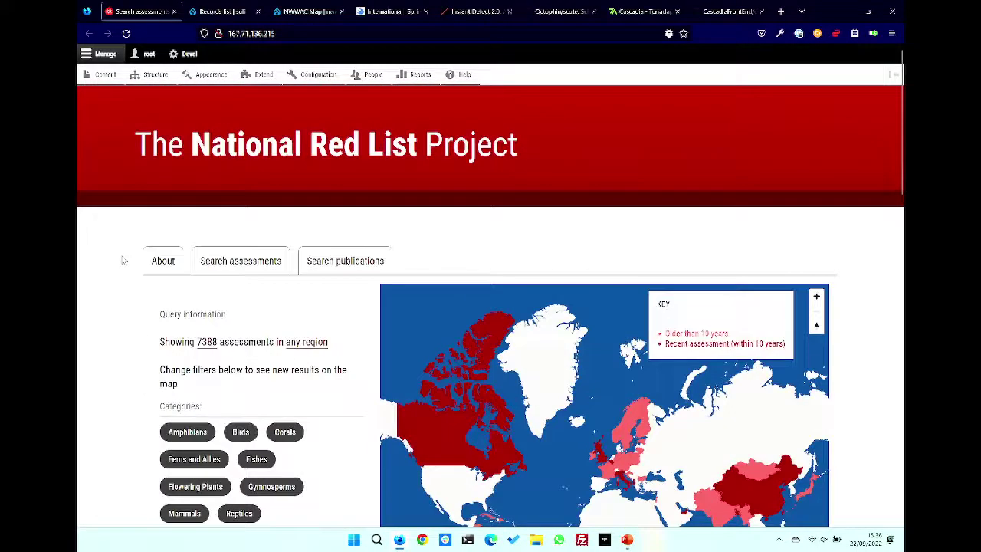
{"action": "scroll", "coordinate": [123, 260], "scroll_direction": "down", "scroll_amount": 2}
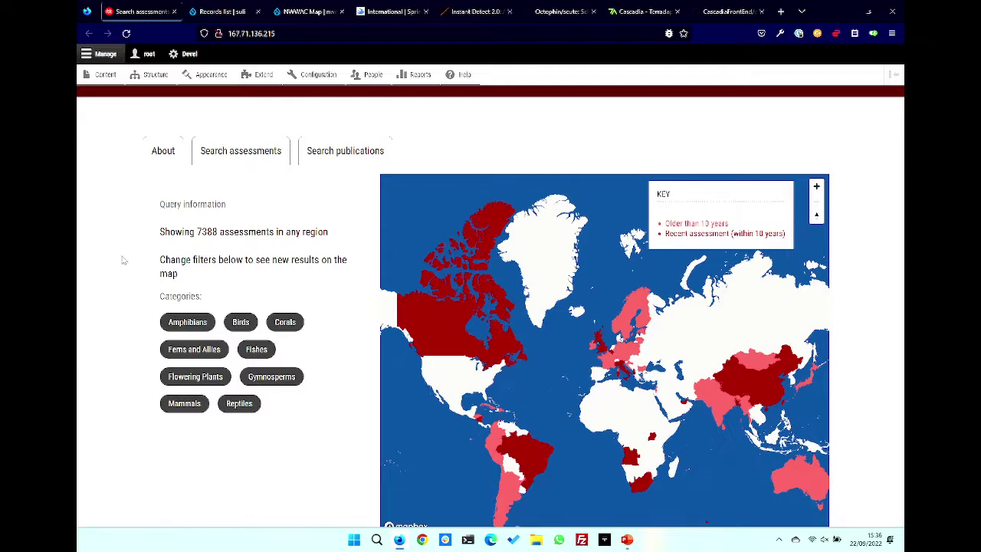
{"action": "scroll", "coordinate": [121, 261], "scroll_direction": "down", "scroll_amount": 6}
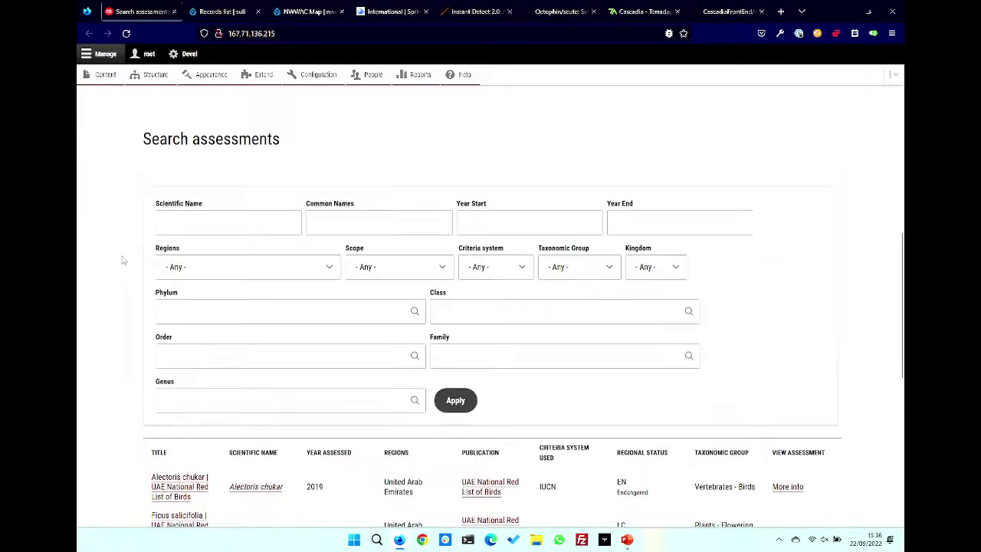
{"action": "scroll", "coordinate": [121, 261], "scroll_direction": "down", "scroll_amount": 1}
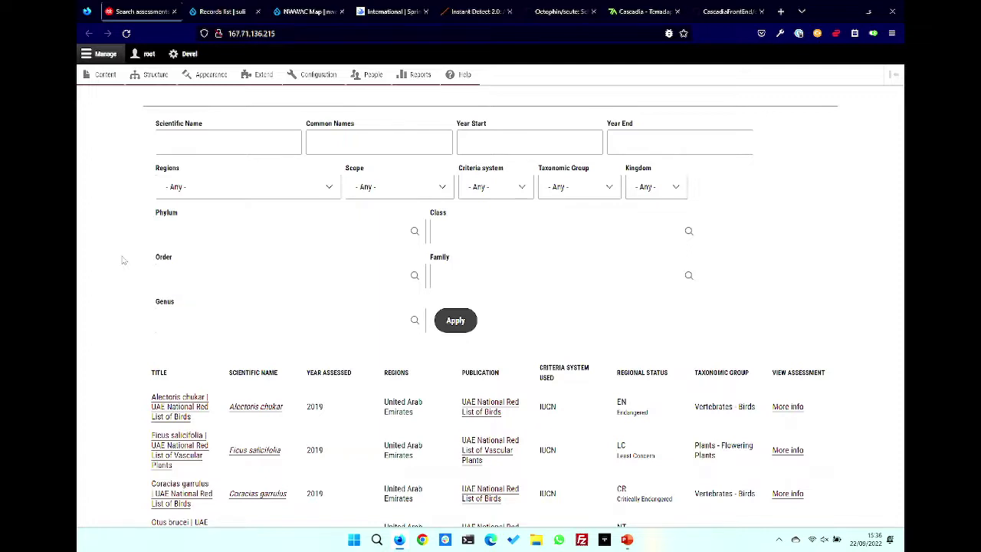
Close the assessment search tab and start a new SULi species-use record.
{"action": "scroll", "coordinate": [121, 260], "scroll_direction": "up", "scroll_amount": 10}
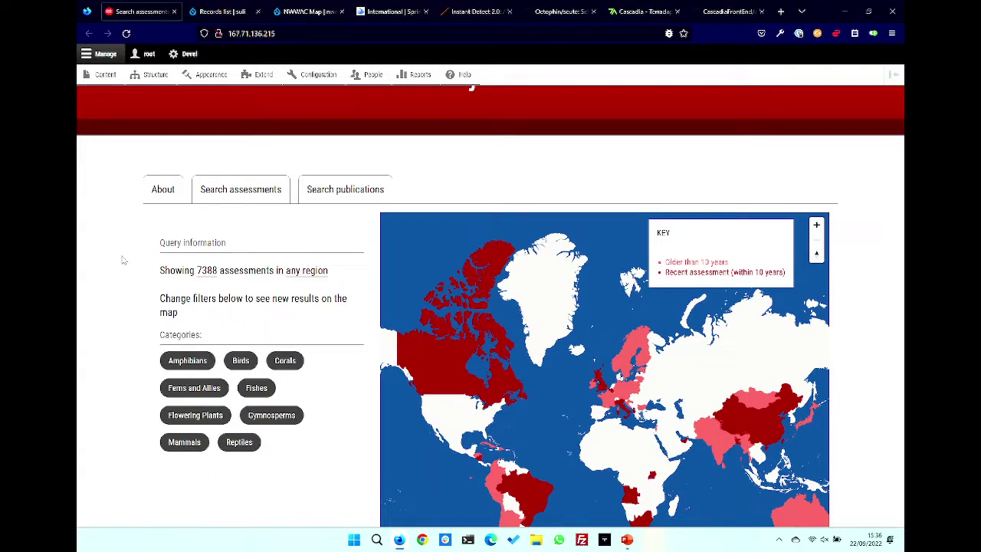
{"action": "left_click", "coordinate": [175, 11]}
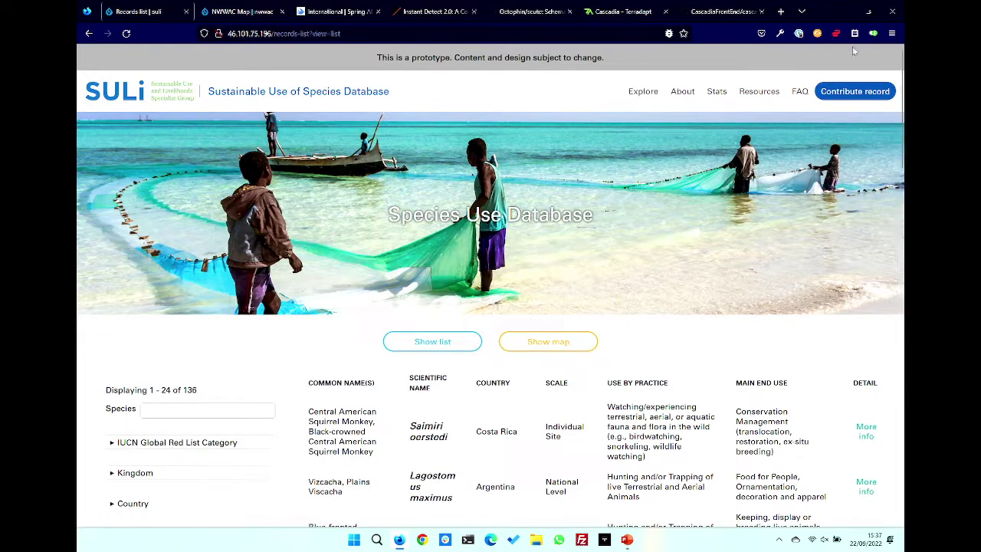
{"action": "left_click", "coordinate": [848, 96]}
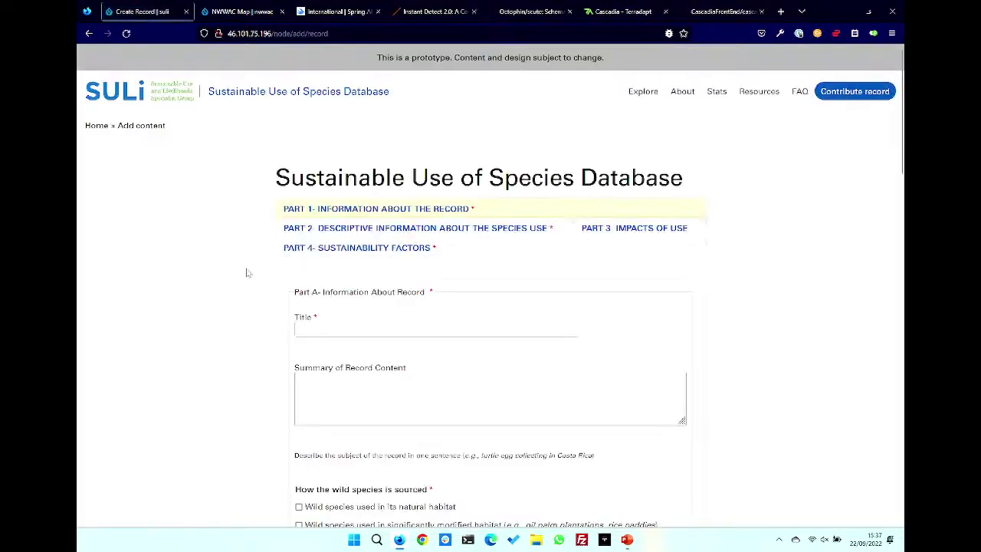
Review the blank Create Record form, close it, and pan the NWWAC map toward Scotland and Ireland.
{"action": "scroll", "coordinate": [245, 283], "scroll_direction": "down", "scroll_amount": 2}
{"action": "scroll", "coordinate": [245, 293], "scroll_direction": "down", "scroll_amount": 9}
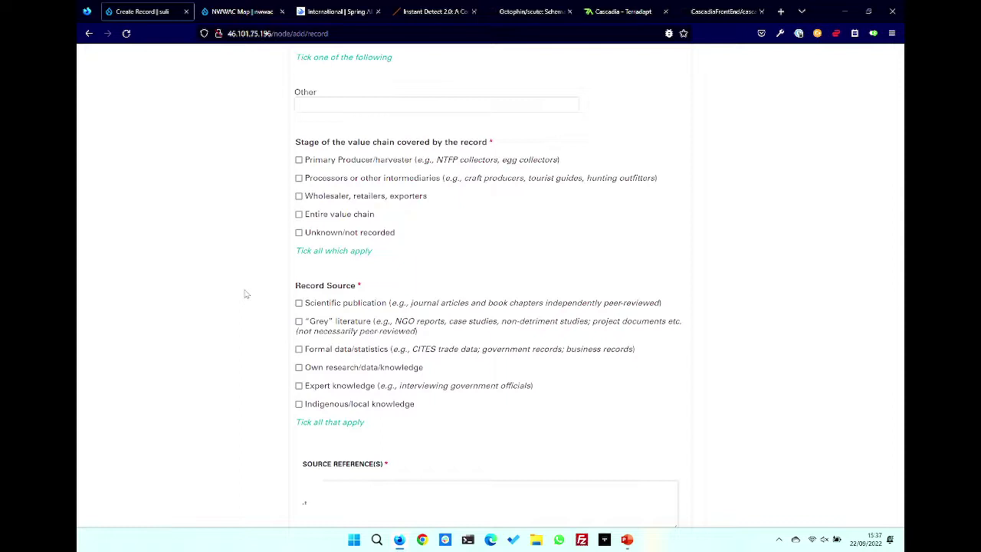
{"action": "scroll", "coordinate": [246, 294], "scroll_direction": "up", "scroll_amount": 10}
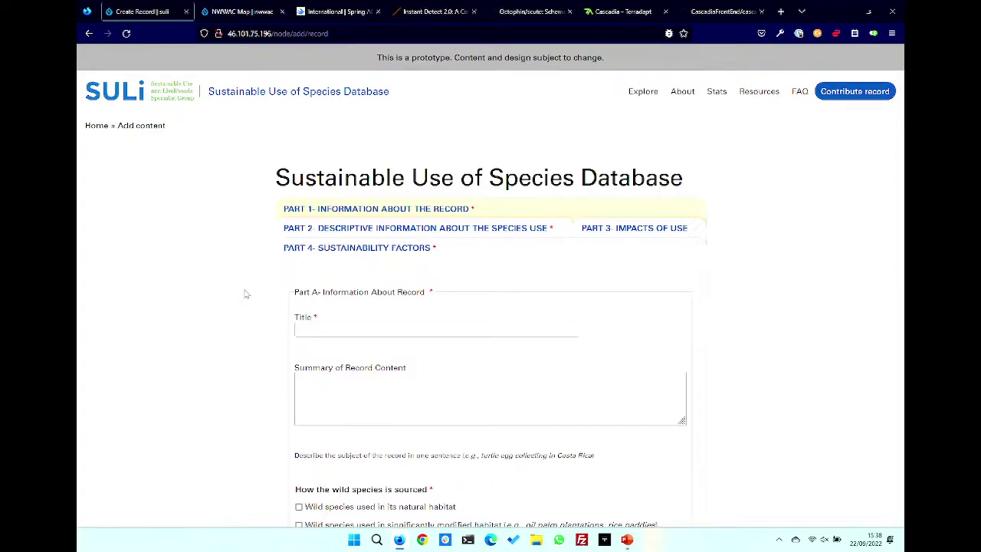
{"action": "left_click", "coordinate": [186, 12]}
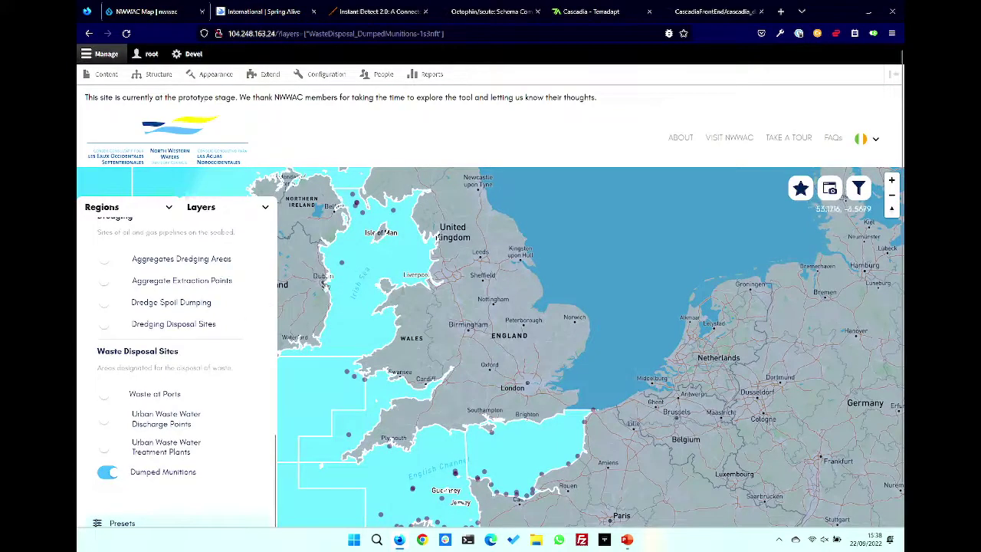
{"action": "left_click_drag", "start_coordinate": [480, 251], "coordinate": [581, 337]}
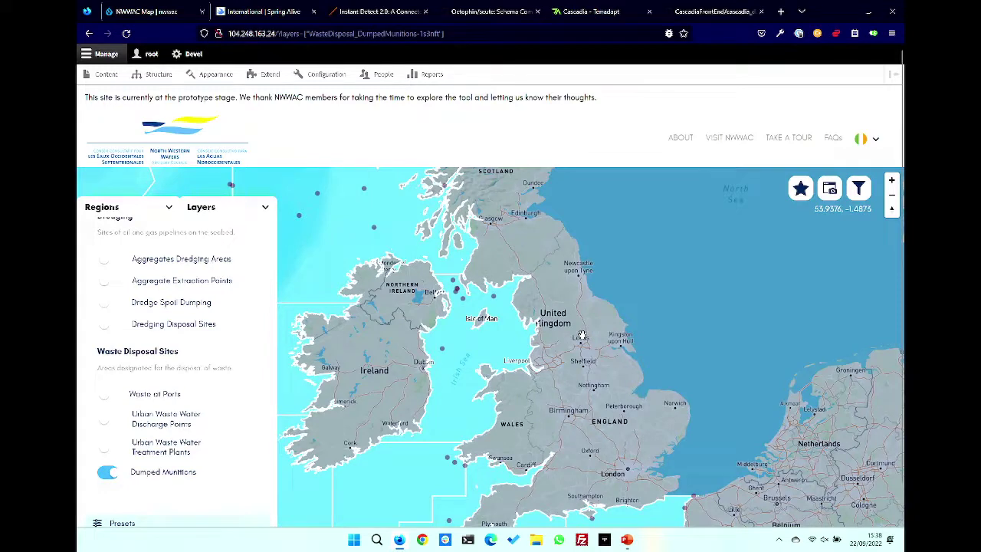
Reload the NWWAC map, skip the tour, show the Layers panel, and test window resizing.
{"action": "key", "text": "F5"}
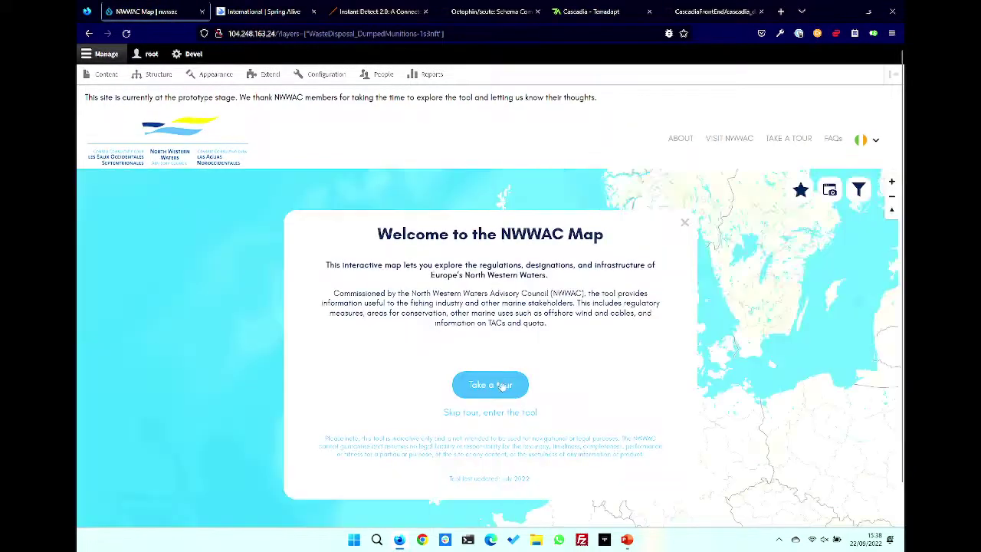
{"action": "left_click", "coordinate": [502, 386]}
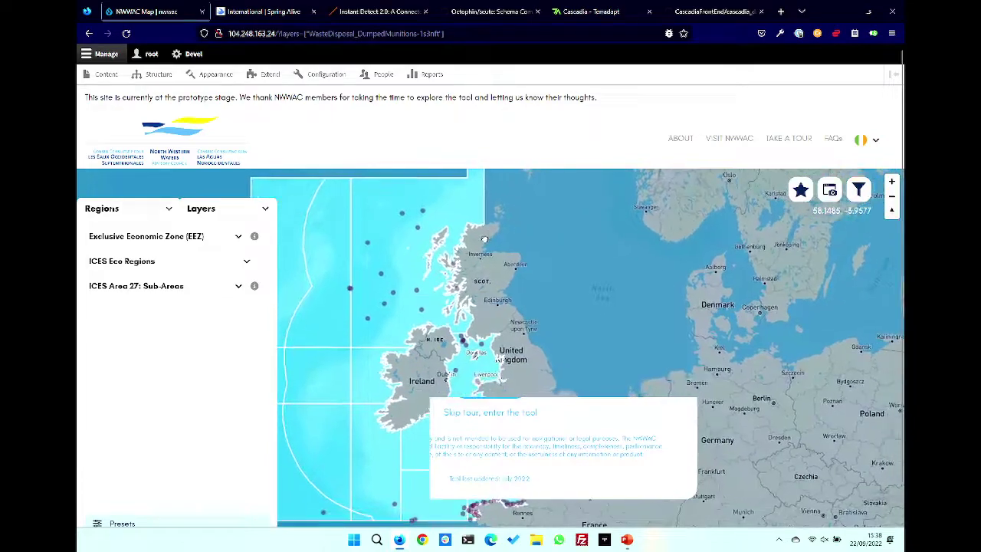
{"action": "left_click", "coordinate": [203, 214]}
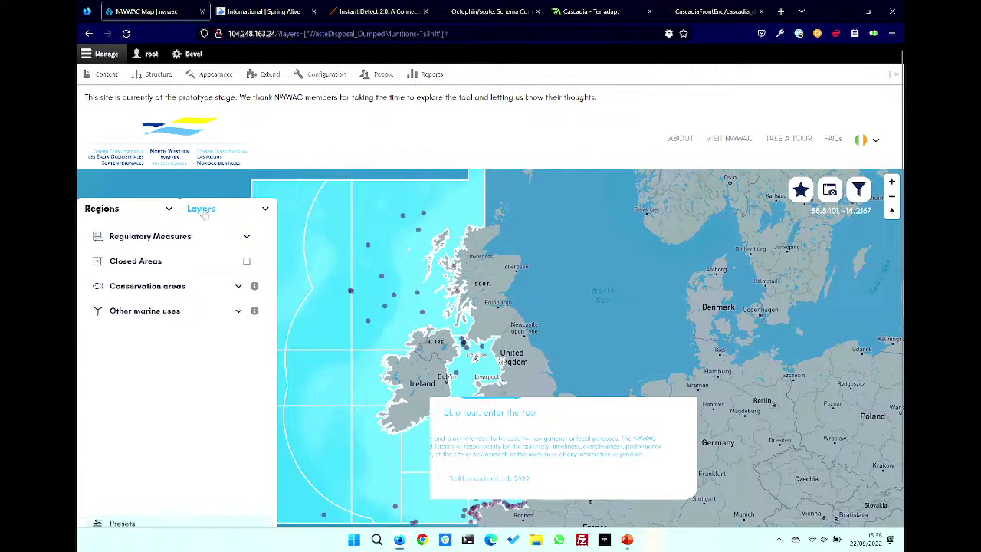
{"action": "left_click", "coordinate": [869, 12]}
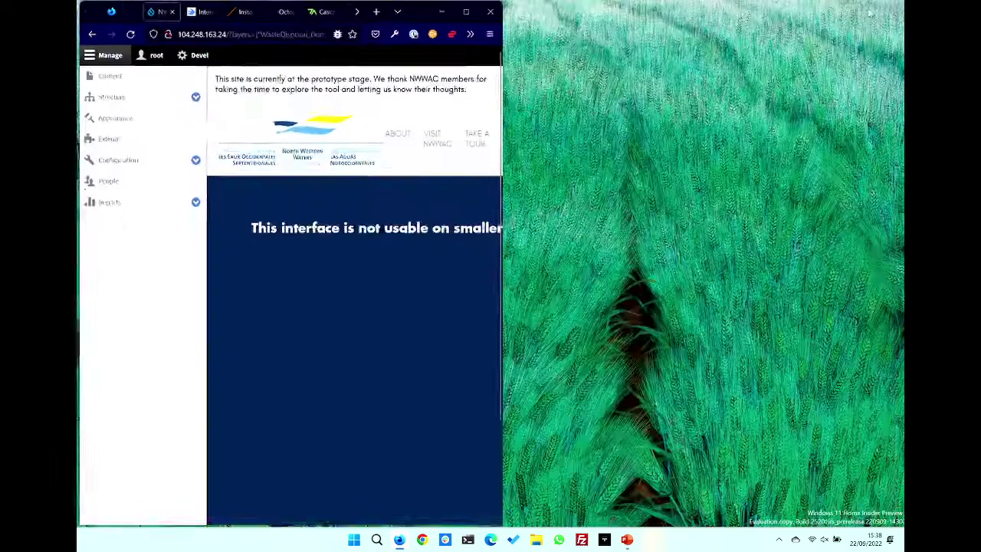
{"action": "left_click", "coordinate": [466, 12]}
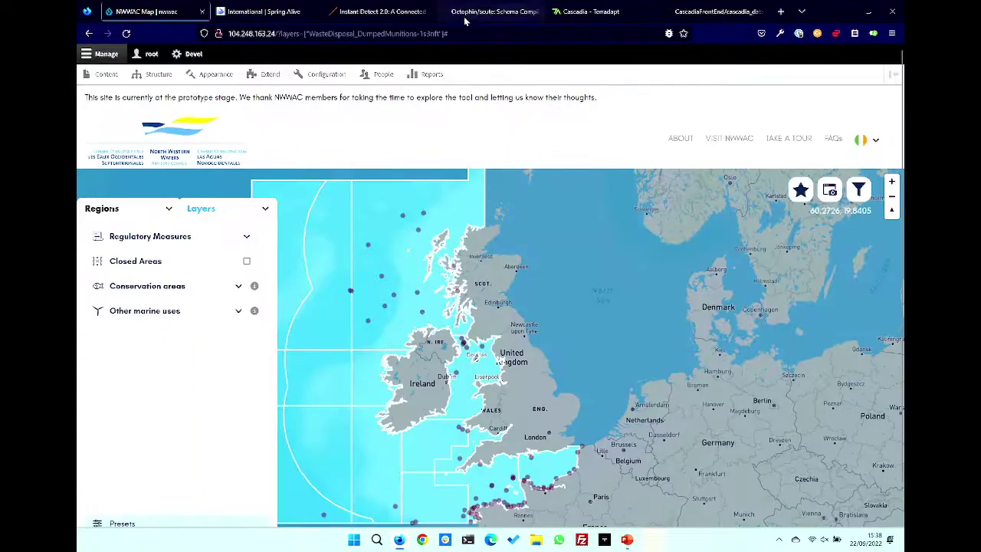
Expand Other marine uses and toggle the Oil Wells layer on, then off.
{"action": "left_click", "coordinate": [161, 309]}
{"action": "scroll", "coordinate": [179, 399], "scroll_direction": "down", "scroll_amount": 2}
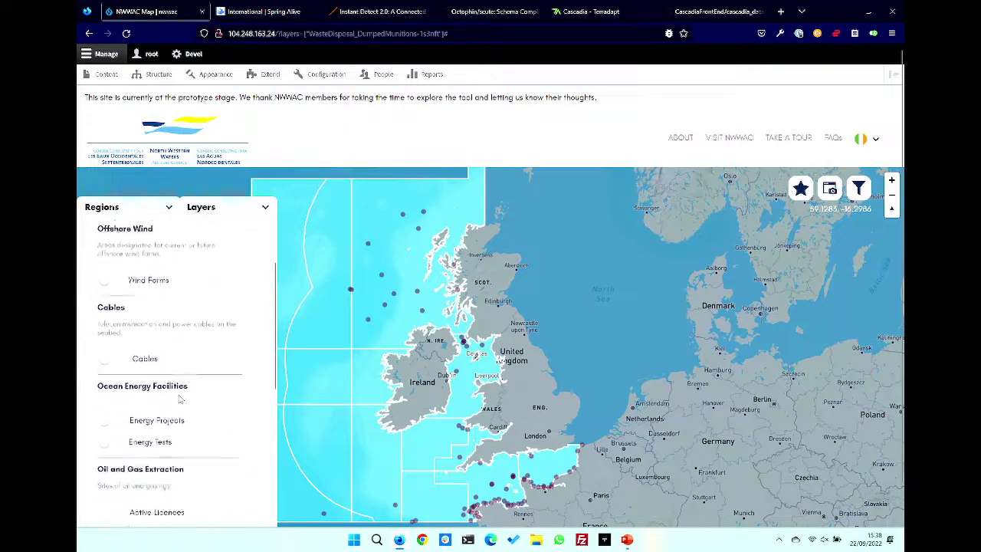
{"action": "scroll", "coordinate": [180, 398], "scroll_direction": "down", "scroll_amount": 3}
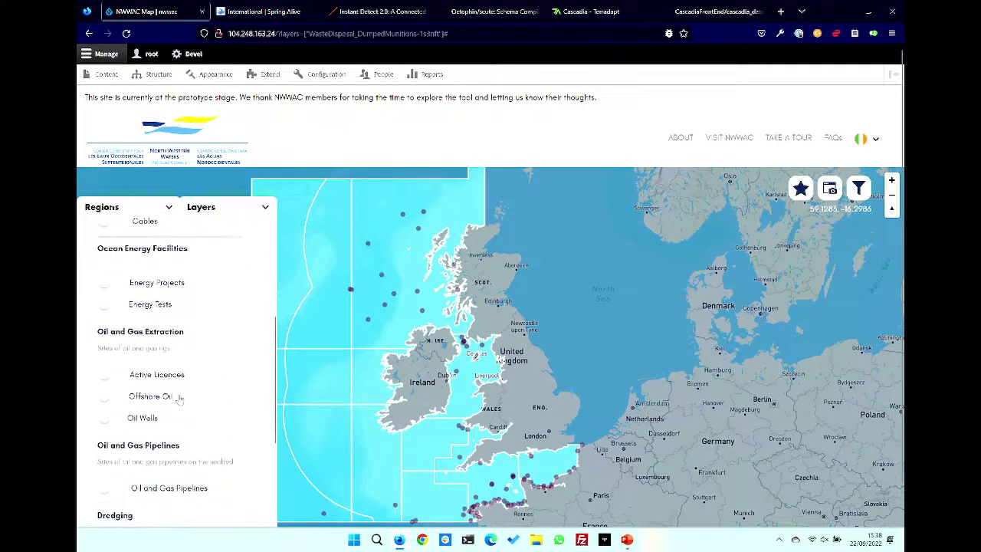
{"action": "scroll", "coordinate": [179, 398], "scroll_direction": "down", "scroll_amount": 2}
{"action": "left_click", "coordinate": [121, 349]}
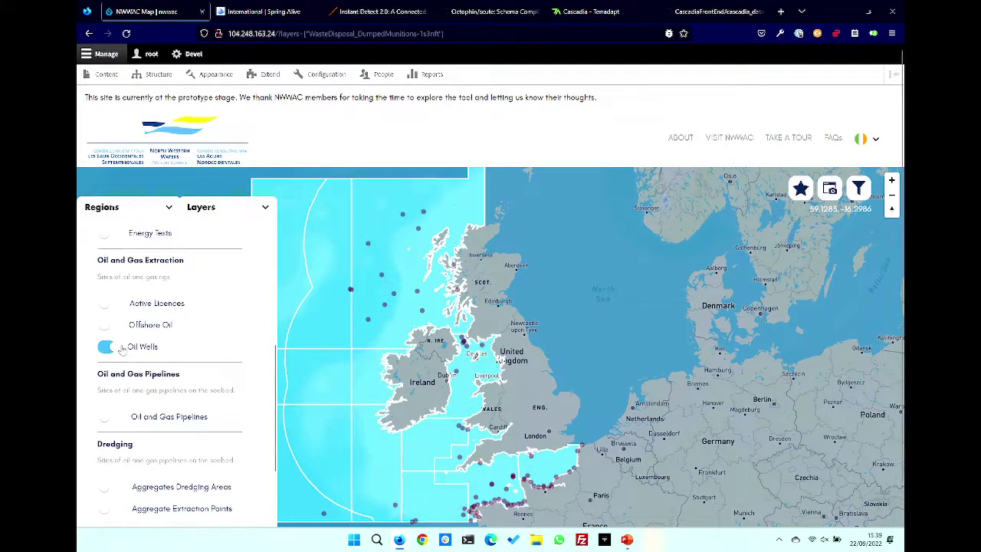
{"action": "double_click", "coordinate": [121, 348]}
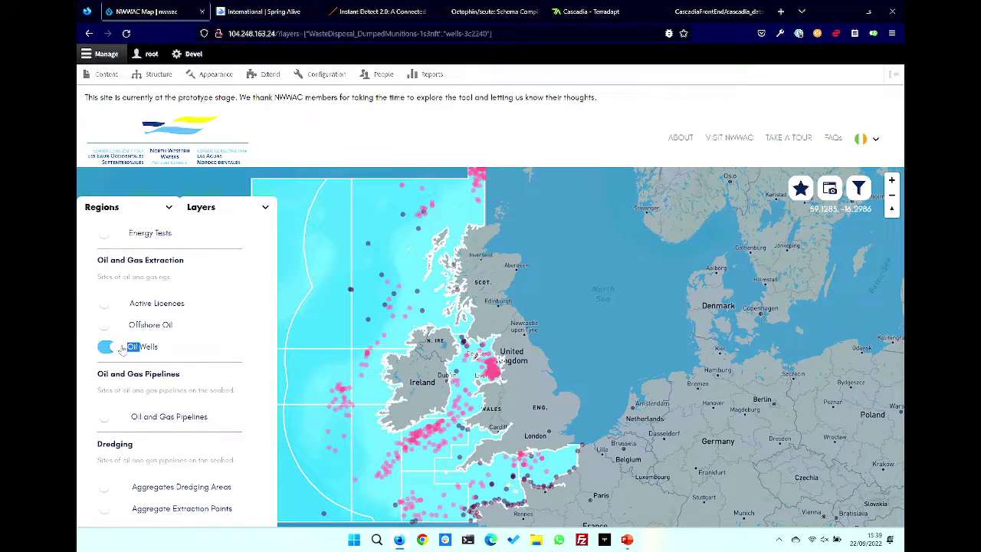
{"action": "scroll", "coordinate": [183, 360], "scroll_direction": "down", "scroll_amount": 5}
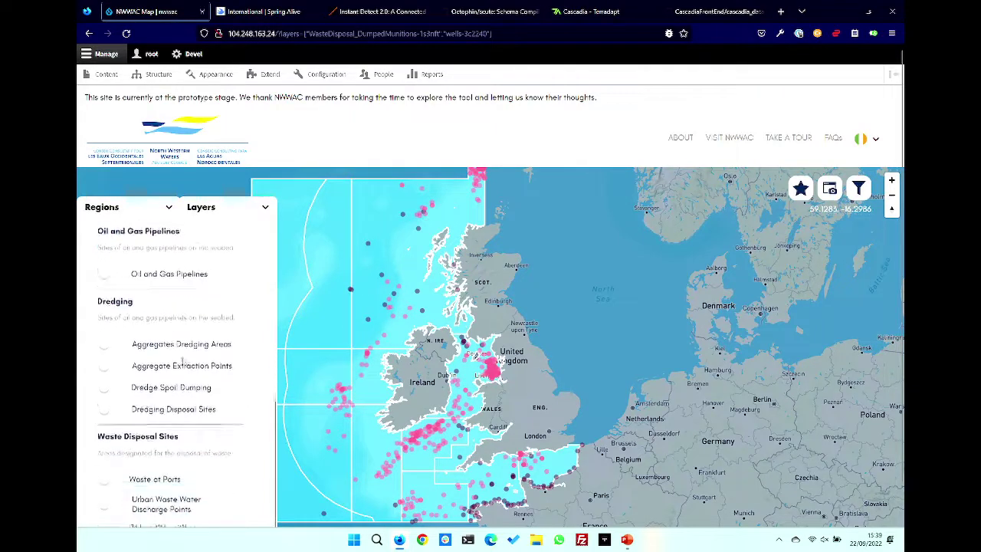
{"action": "scroll", "coordinate": [136, 338], "scroll_direction": "up", "scroll_amount": 3}
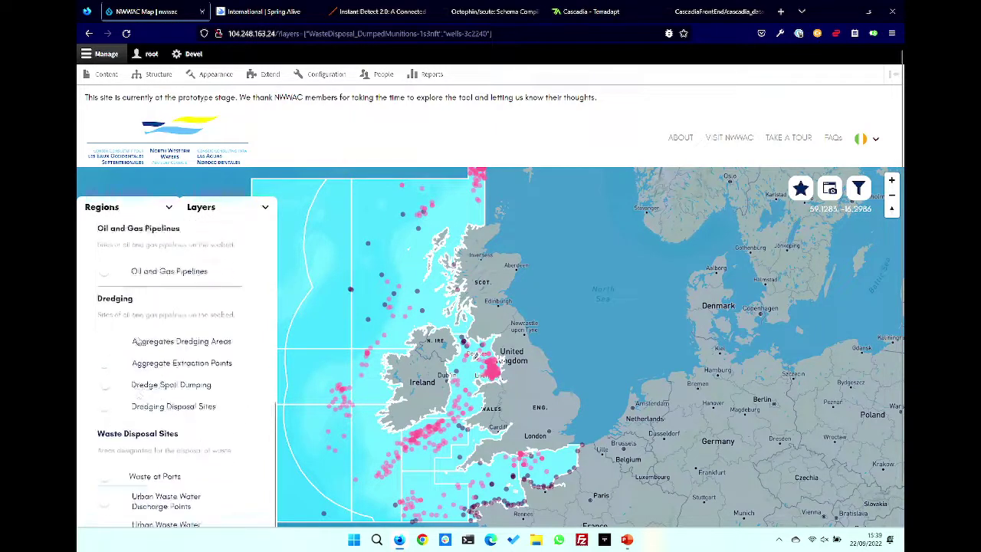
{"action": "left_click", "coordinate": [107, 264]}
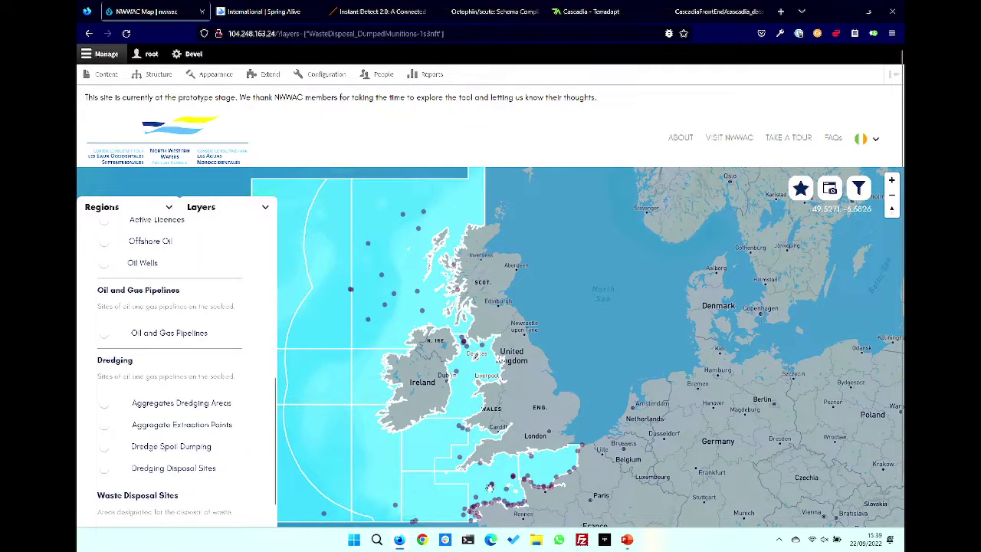
Show details of a Chemical munitions site near the English Channel, scuttled 7 August 1944.
{"action": "left_click_drag", "start_coordinate": [487, 486], "coordinate": [467, 469]}
{"action": "left_click", "coordinate": [454, 457]}
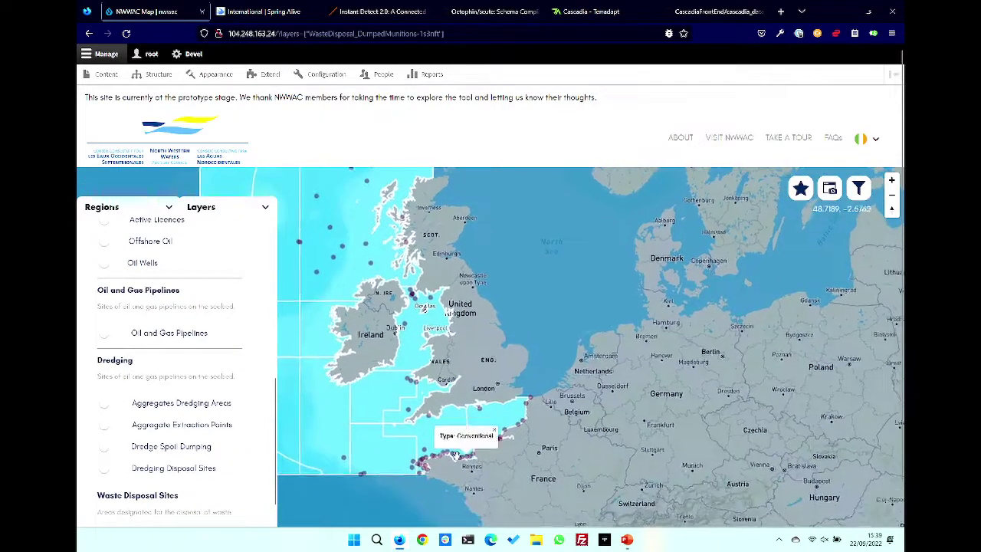
{"action": "scroll", "coordinate": [454, 456], "scroll_direction": "up", "scroll_amount": 1}
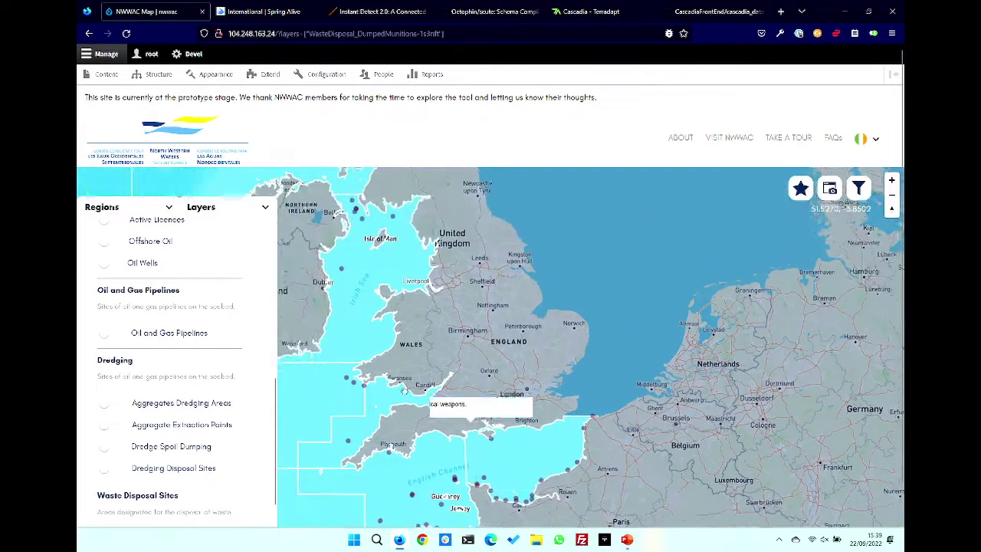
Switch the side panel to Regions, then go to the Drupal Structure admin page.
{"action": "left_click", "coordinate": [102, 208]}
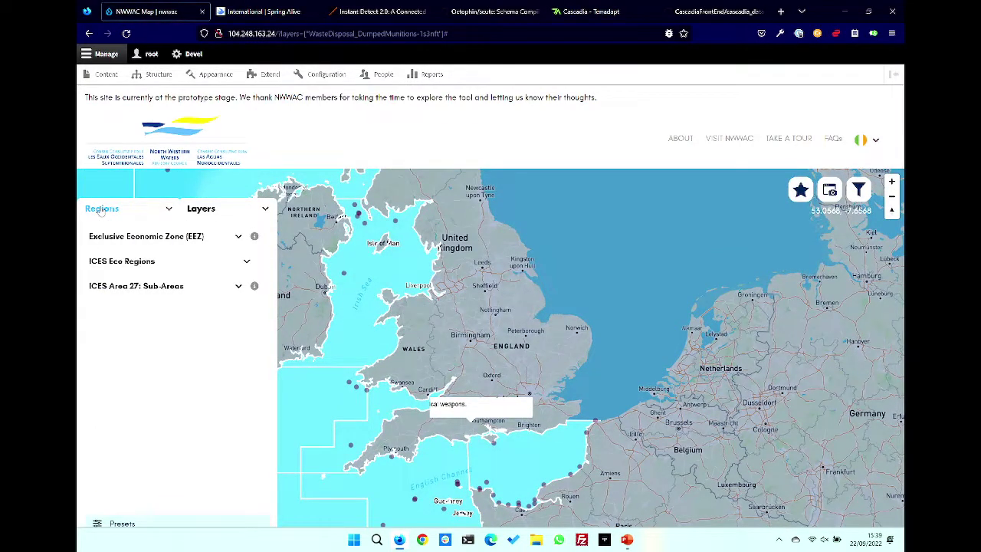
{"action": "left_click", "coordinate": [157, 73]}
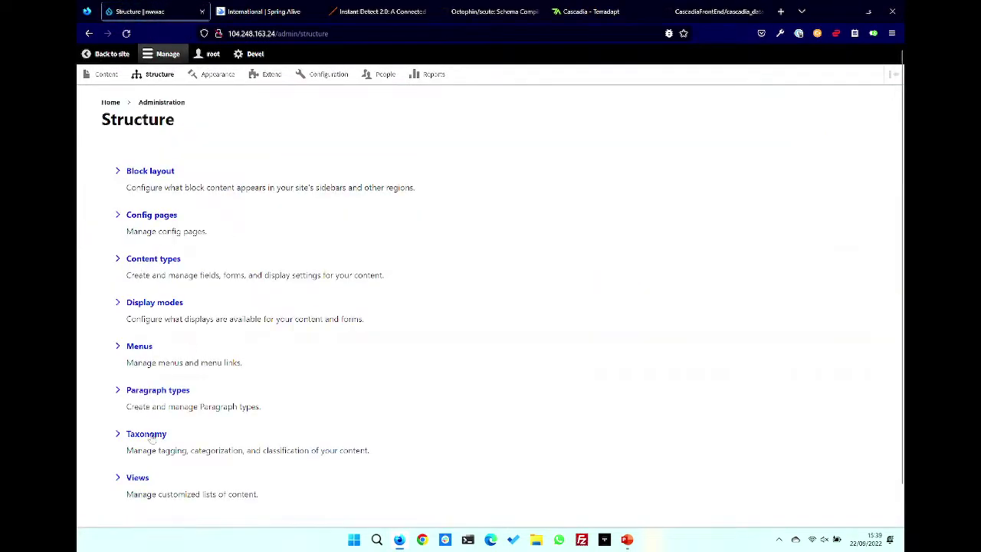
Bring up Taxonomy and scan its vocabularies: Area, Boat size, Gear Type, Mesh Size.
{"action": "left_click", "coordinate": [152, 435]}
{"action": "scroll", "coordinate": [153, 436], "scroll_direction": "down", "scroll_amount": 3}
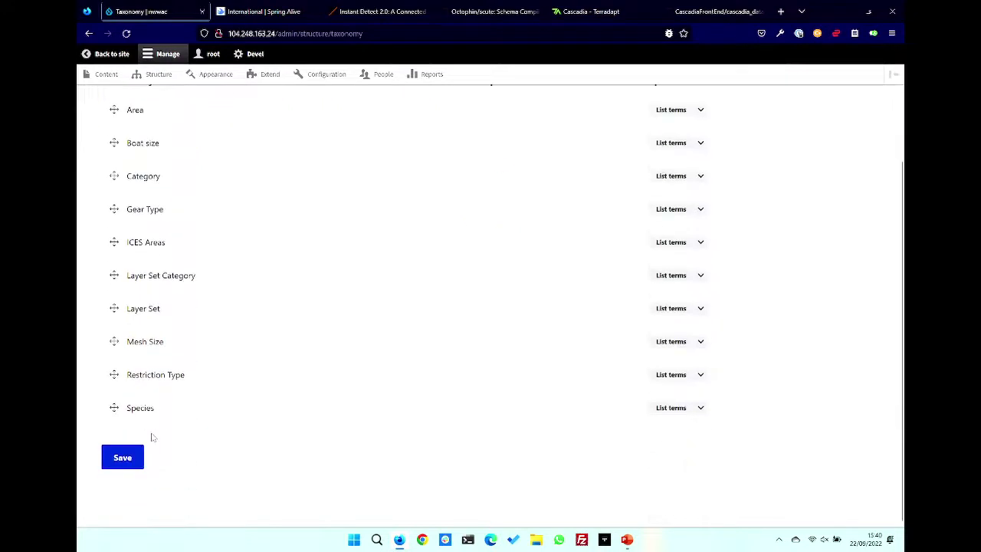
{"action": "scroll", "coordinate": [266, 370], "scroll_direction": "up", "scroll_amount": 3}
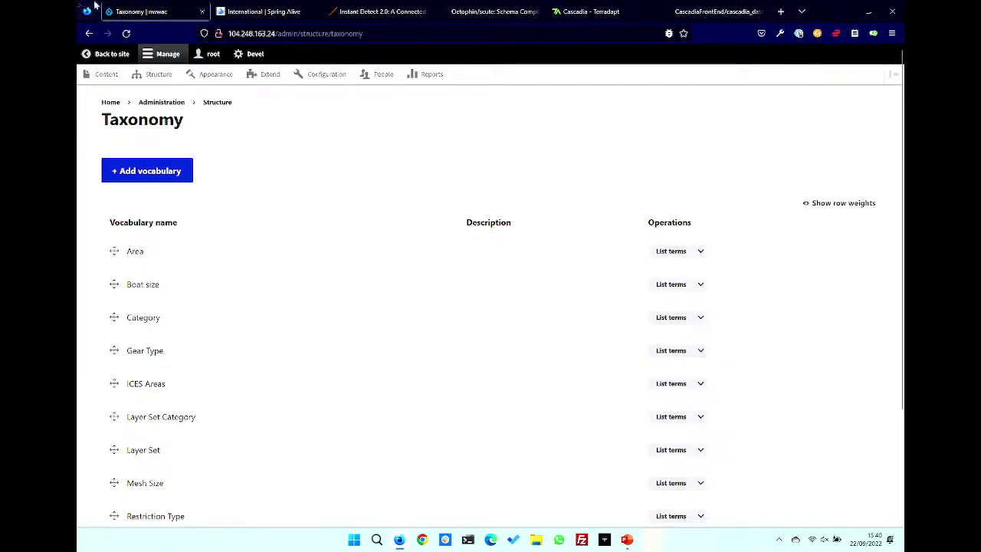
Close the Taxonomy tab, browse Spring Alive's themes and Spring Map to the footer, then close it.
{"action": "left_click", "coordinate": [202, 11]}
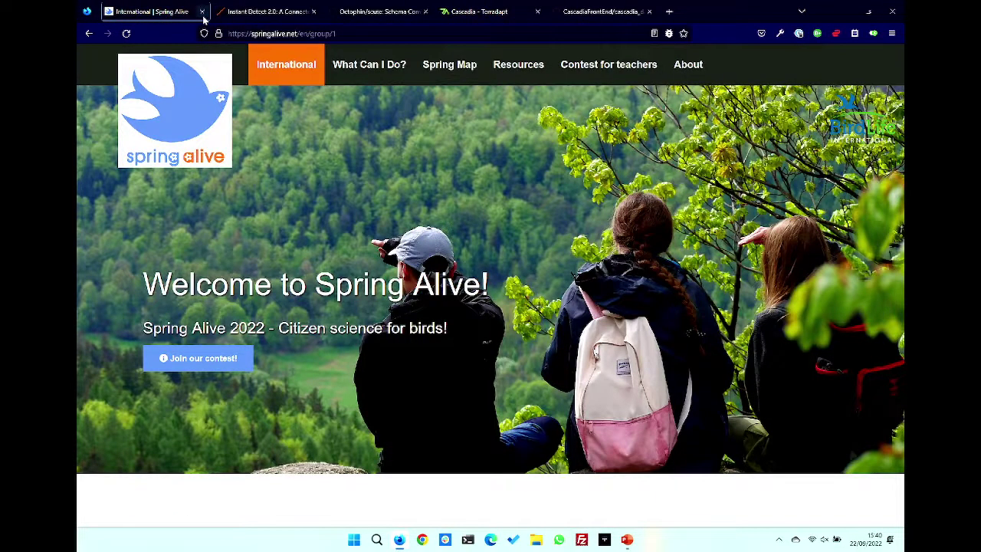
{"action": "scroll", "coordinate": [361, 220], "scroll_direction": "down", "scroll_amount": 3}
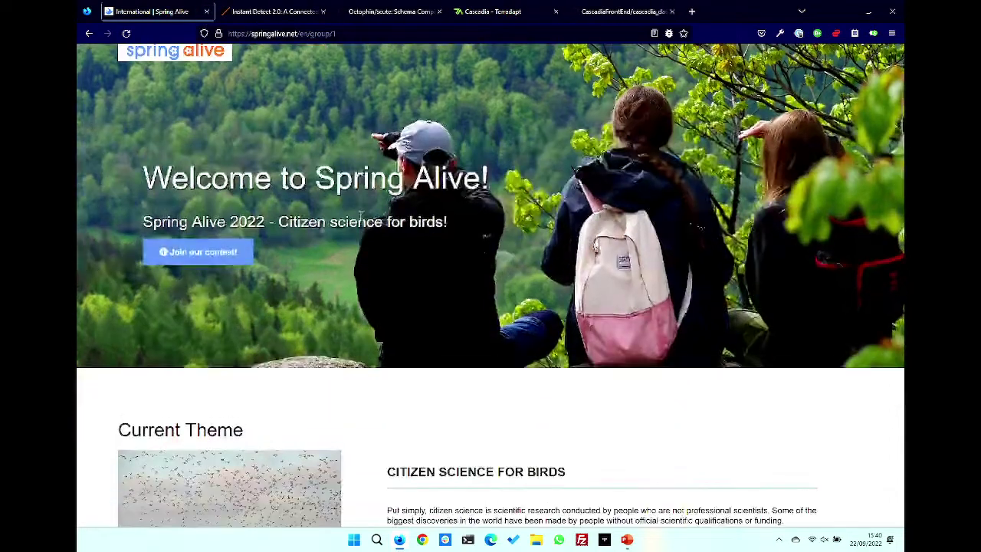
{"action": "scroll", "coordinate": [361, 220], "scroll_direction": "down", "scroll_amount": 1}
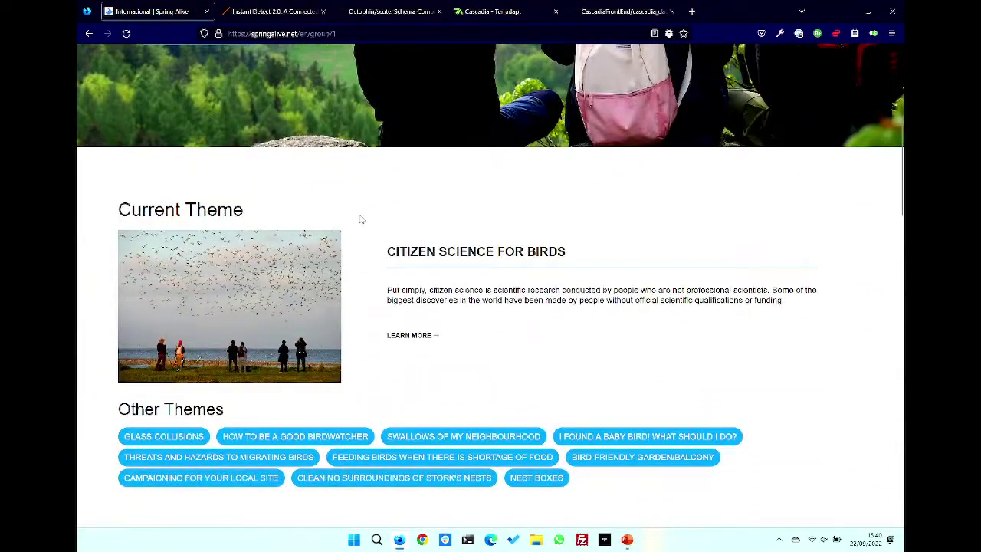
{"action": "scroll", "coordinate": [361, 220], "scroll_direction": "down", "scroll_amount": 5}
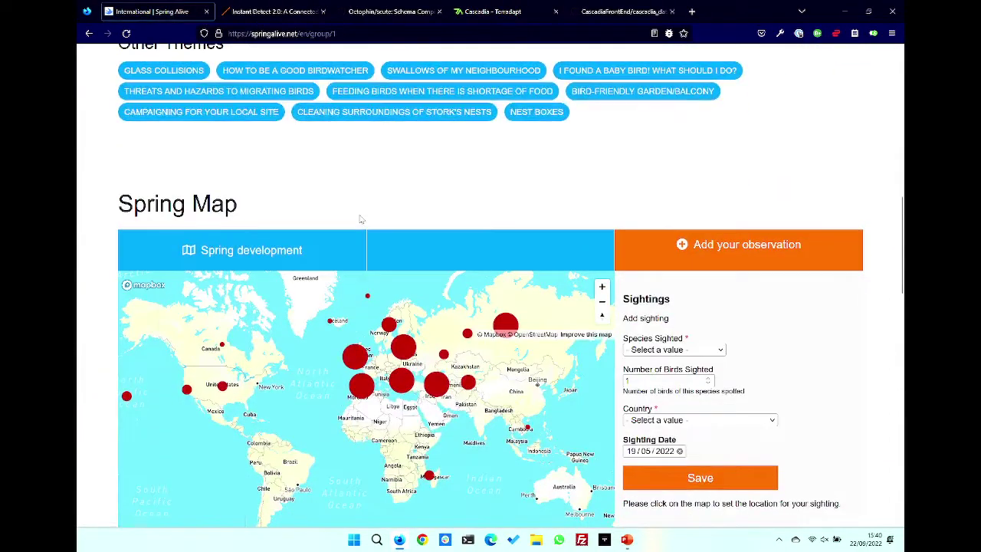
{"action": "scroll", "coordinate": [360, 220], "scroll_direction": "up", "scroll_amount": 15}
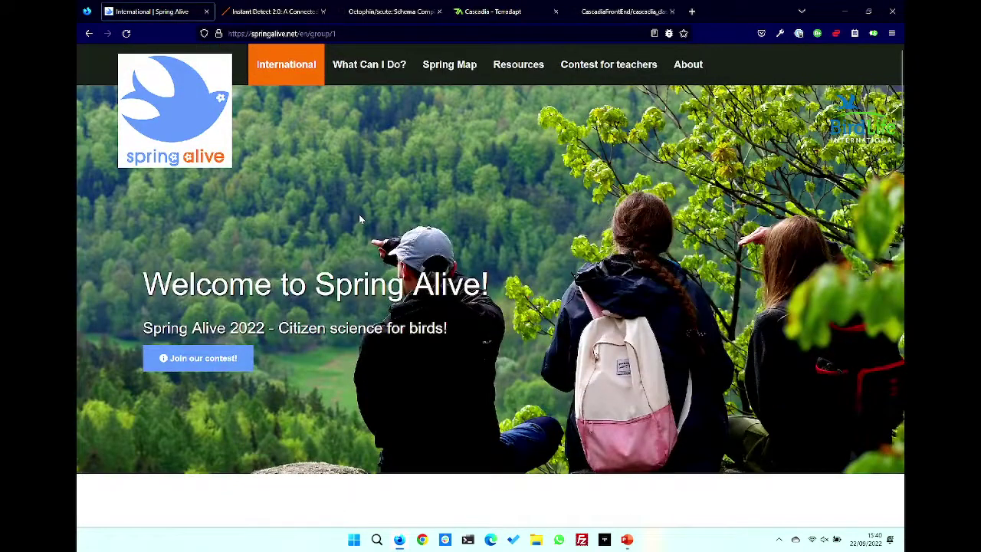
{"action": "scroll", "coordinate": [95, 312], "scroll_direction": "down", "scroll_amount": 20}
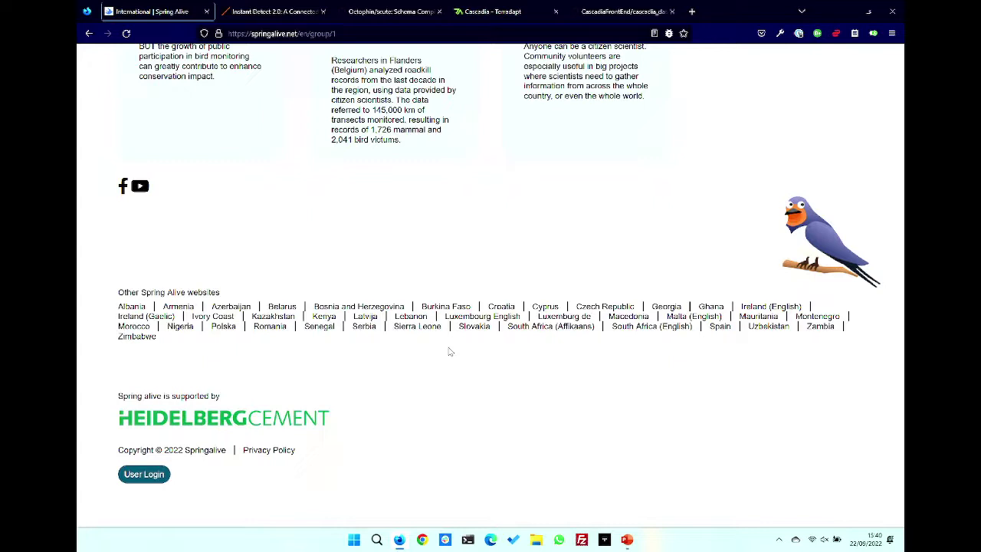
{"action": "left_click", "coordinate": [206, 12]}
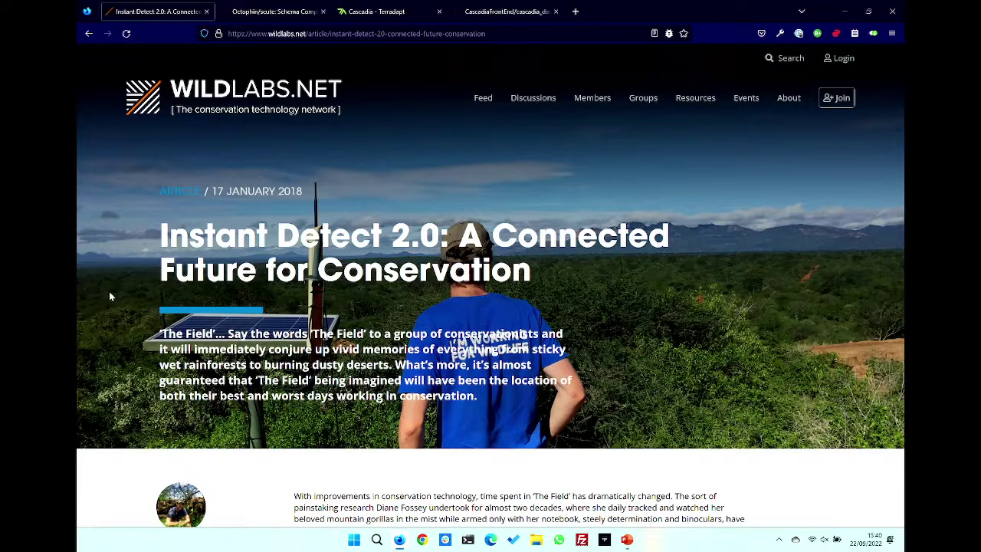
{"action": "scroll", "coordinate": [119, 354], "scroll_direction": "down", "scroll_amount": 5}
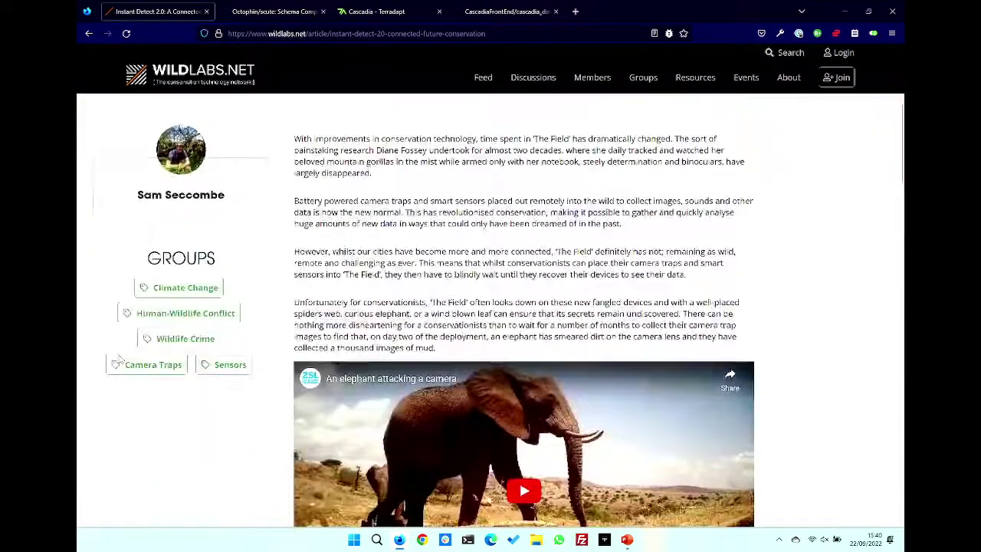
{"action": "scroll", "coordinate": [119, 359], "scroll_direction": "down", "scroll_amount": 9}
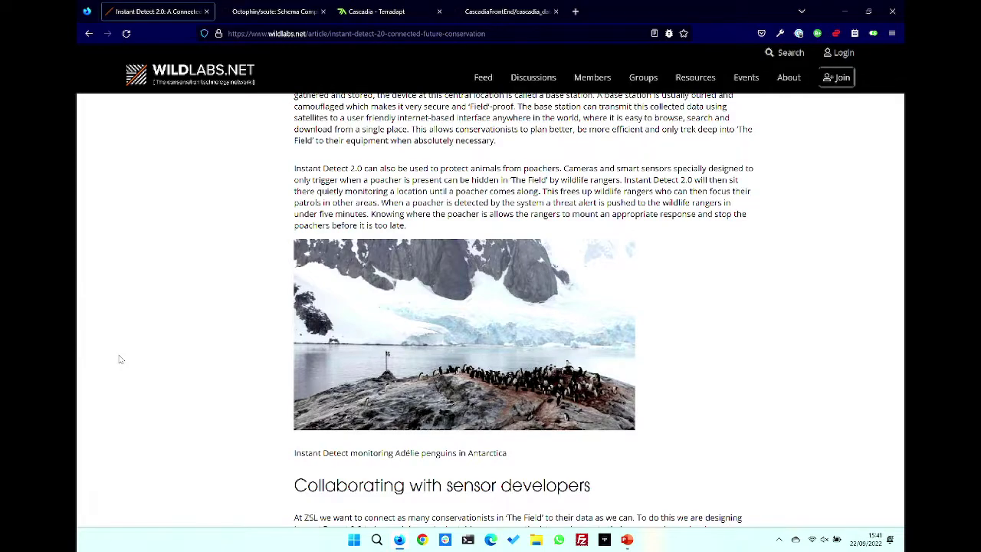
{"action": "scroll", "coordinate": [120, 360], "scroll_direction": "up", "scroll_amount": 15}
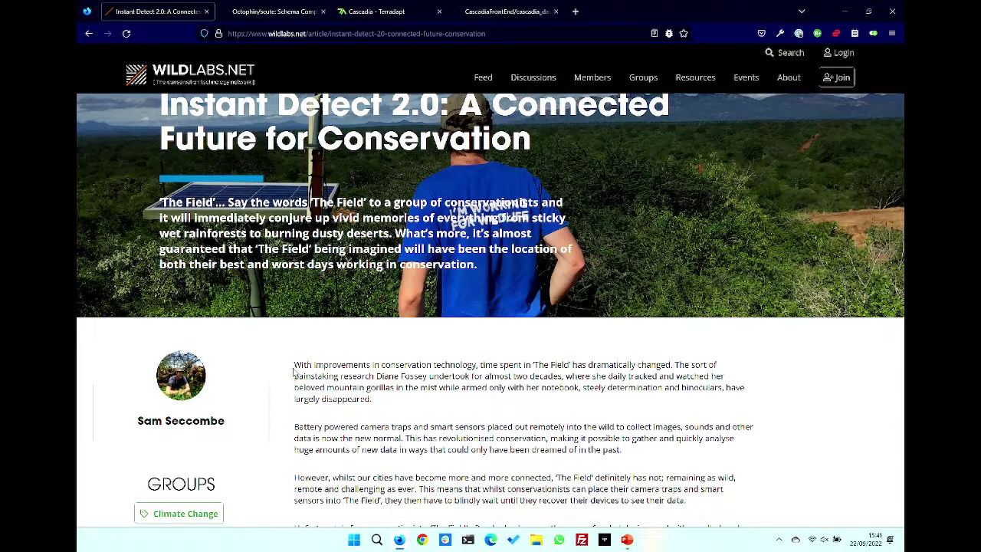
{"action": "scroll", "coordinate": [136, 175], "scroll_direction": "up", "scroll_amount": 2}
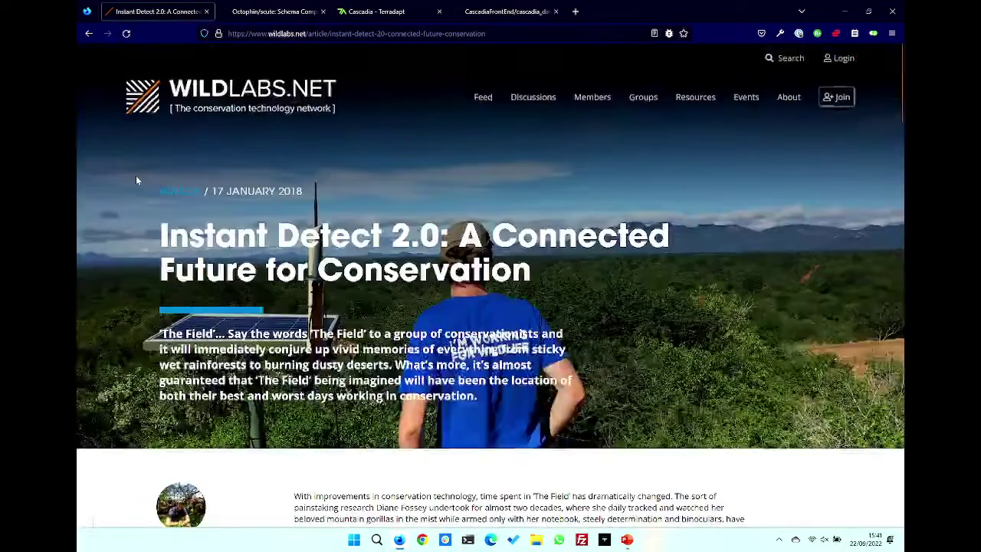
Close the WILDLABS article and scroll through the Octophin/scute repository readme.
{"action": "left_click", "coordinate": [206, 11]}
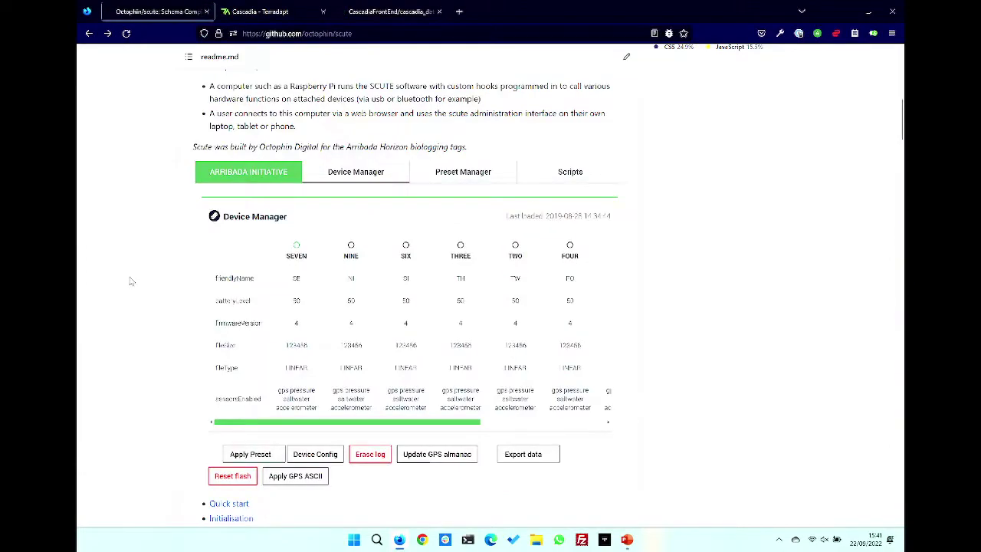
{"action": "scroll", "coordinate": [131, 272], "scroll_direction": "up", "scroll_amount": 4}
{"action": "scroll", "coordinate": [131, 281], "scroll_direction": "down", "scroll_amount": 2}
{"action": "scroll", "coordinate": [131, 281], "scroll_direction": "up", "scroll_amount": 6}
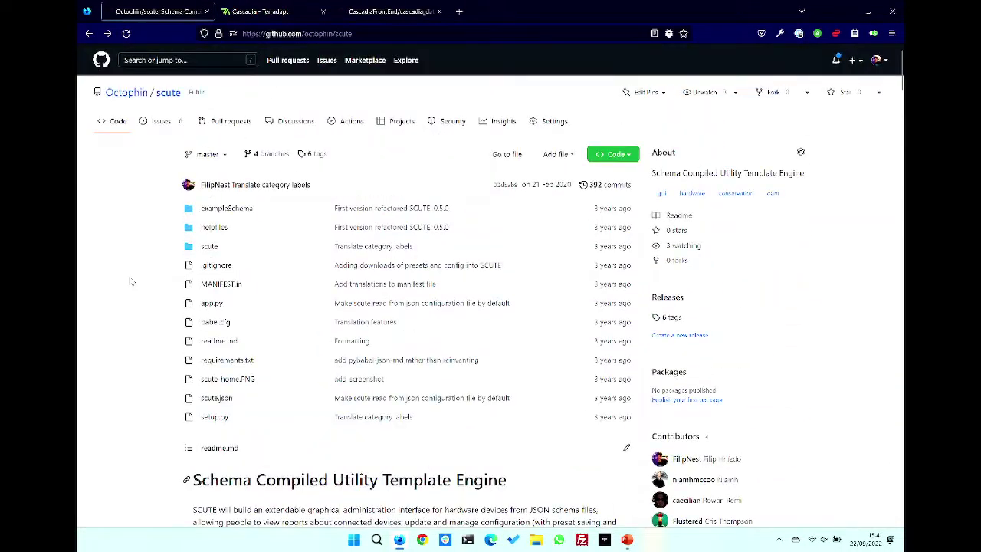
{"action": "scroll", "coordinate": [130, 281], "scroll_direction": "down", "scroll_amount": 5}
Select and deselect the readme introduction, then switch to the Cascadia - Terradapt map.
{"action": "left_click_drag", "start_coordinate": [486, 280], "coordinate": [174, 136]}
{"action": "left_click", "coordinate": [174, 136]}
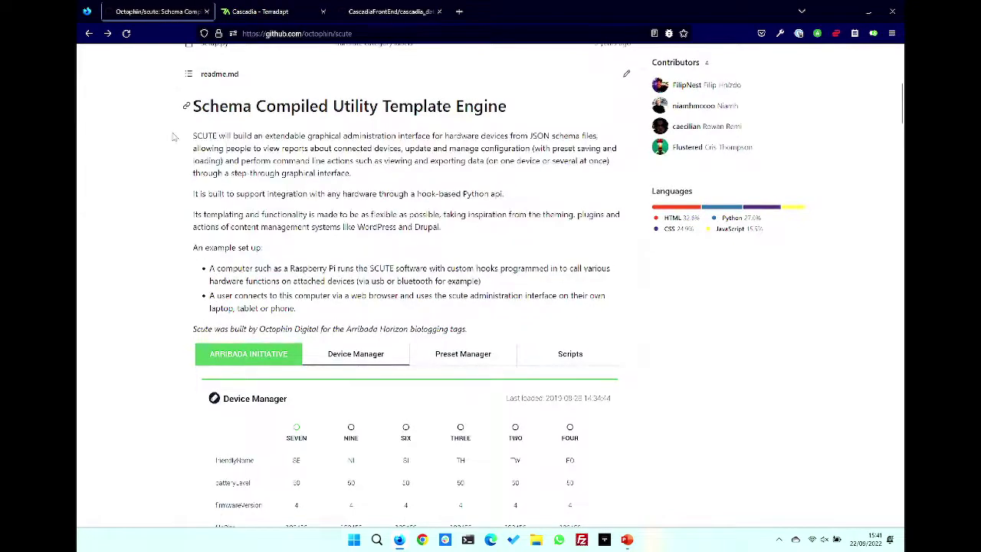
{"action": "scroll", "coordinate": [121, 256], "scroll_direction": "down", "scroll_amount": 2}
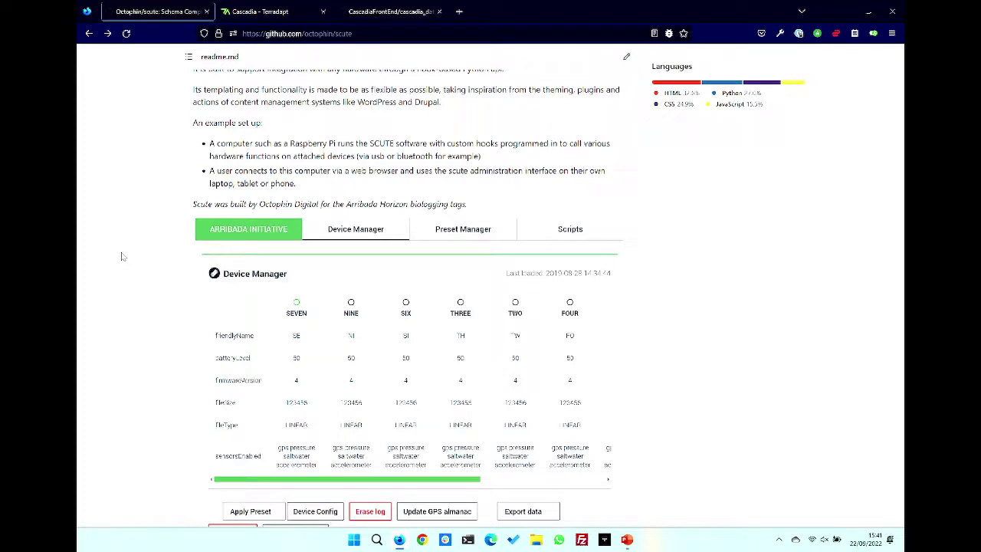
{"action": "left_click", "coordinate": [274, 9]}
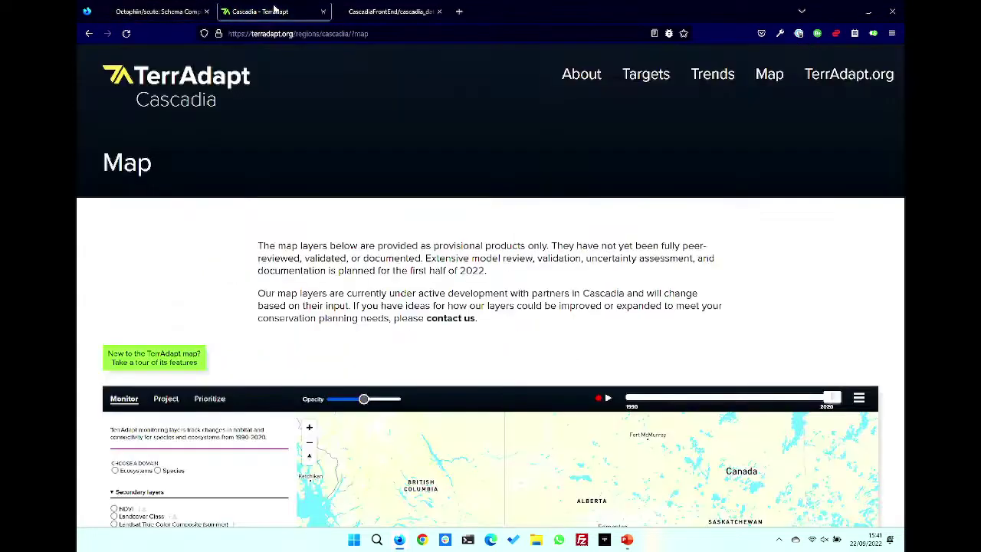
Show the Landcover Class layer on the TerrAdapt Cascadia map, recentre it, then open cascadia_data.yml on GitHub.
{"action": "scroll", "coordinate": [92, 325], "scroll_direction": "down", "scroll_amount": 3}
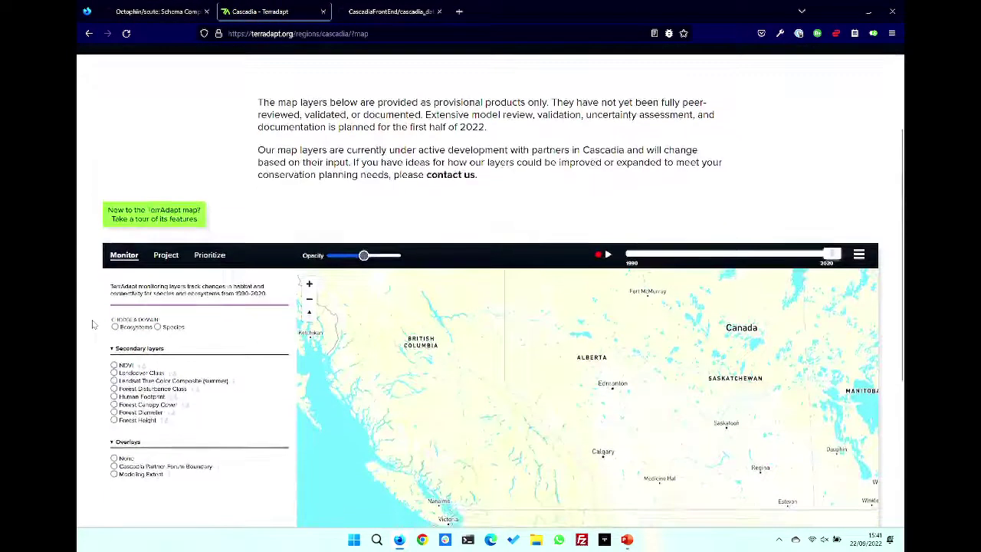
{"action": "scroll", "coordinate": [92, 325], "scroll_direction": "down", "scroll_amount": 2}
{"action": "left_click", "coordinate": [113, 301]}
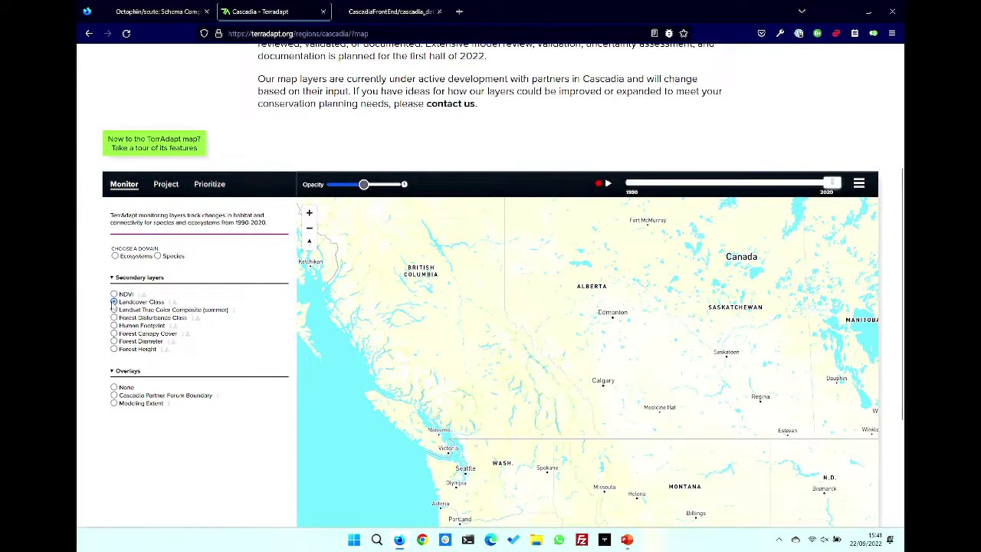
{"action": "left_click_drag", "start_coordinate": [436, 406], "coordinate": [388, 345]}
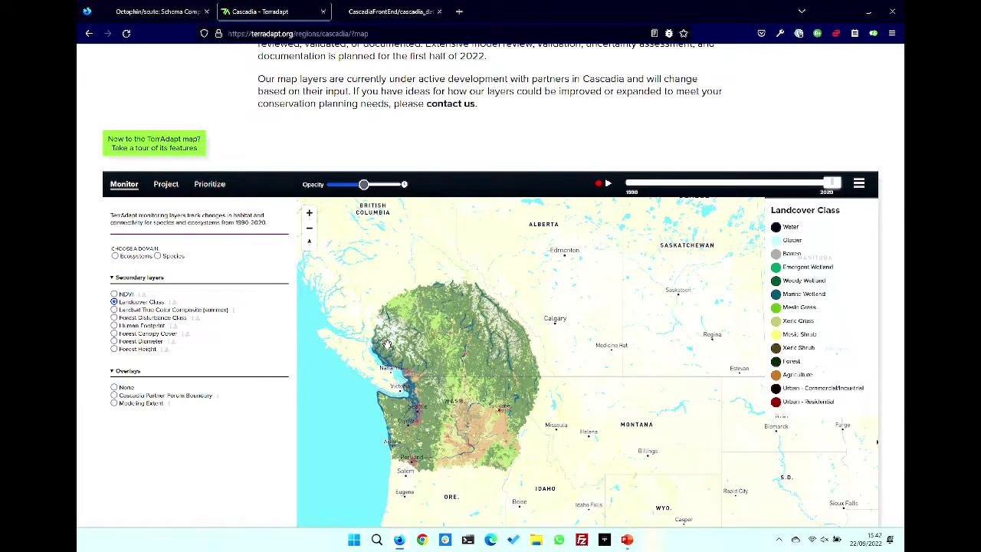
{"action": "left_click", "coordinate": [390, 12]}
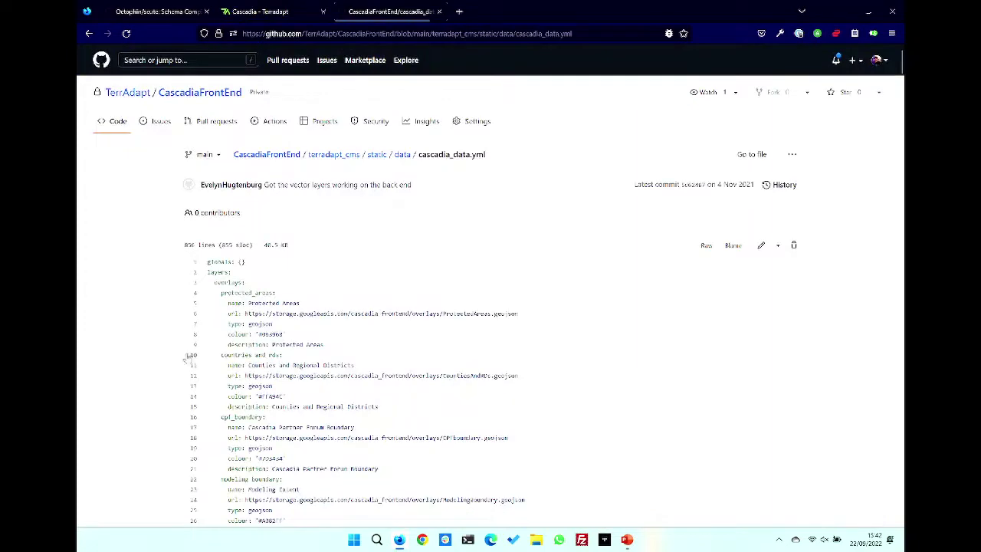
Skim cascadia_data.yml, then present the Drupal deck from slide 26 and advance to the Flexible configuration slide.
{"action": "scroll", "coordinate": [258, 418], "scroll_direction": "down", "scroll_amount": 10}
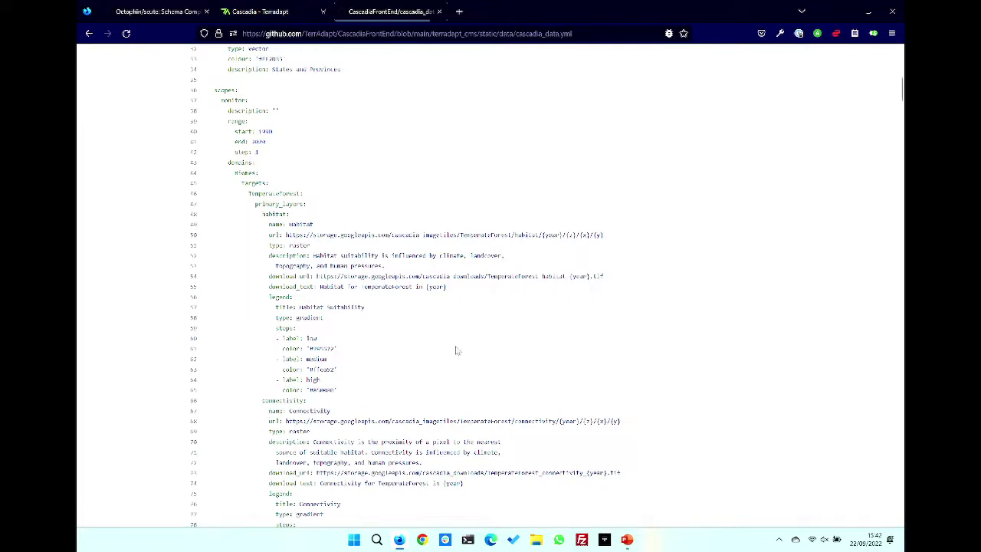
{"action": "left_click", "coordinate": [844, 11]}
{"action": "left_click", "coordinate": [627, 539]}
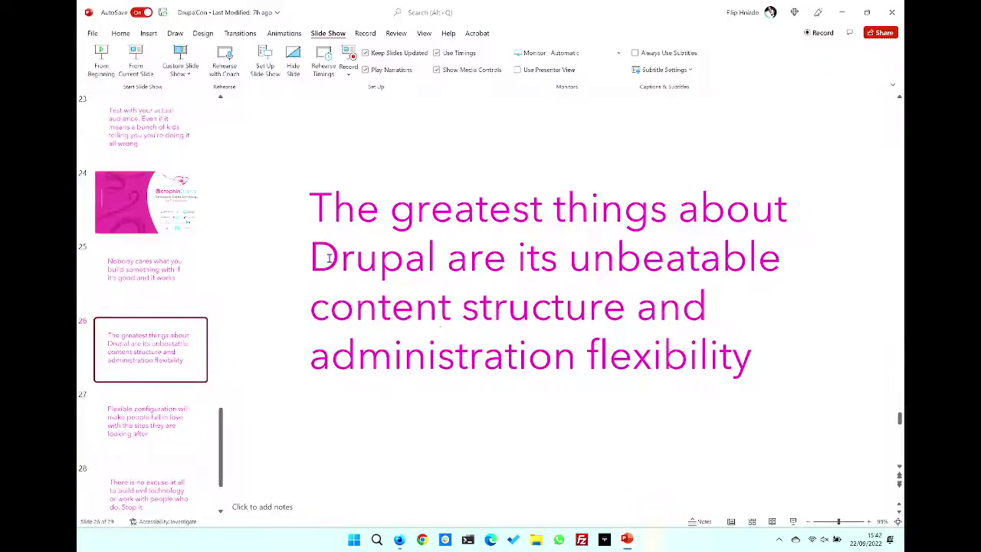
{"action": "left_click", "coordinate": [132, 65]}
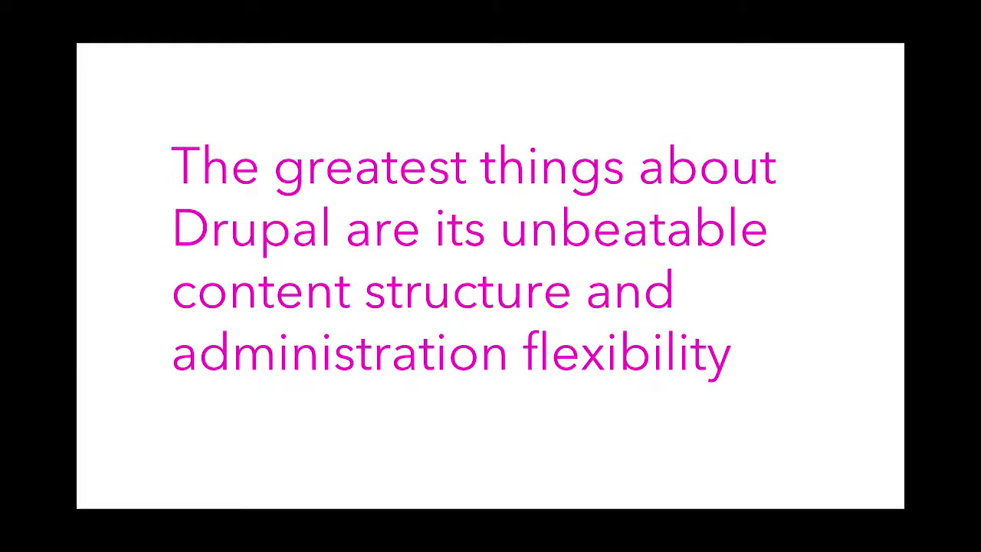
{"action": "key", "text": "Right"}
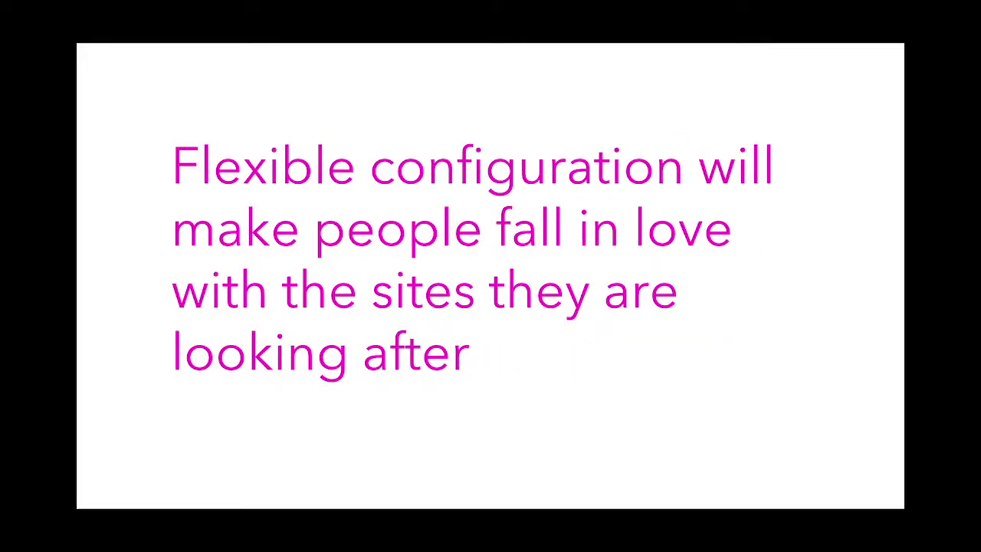